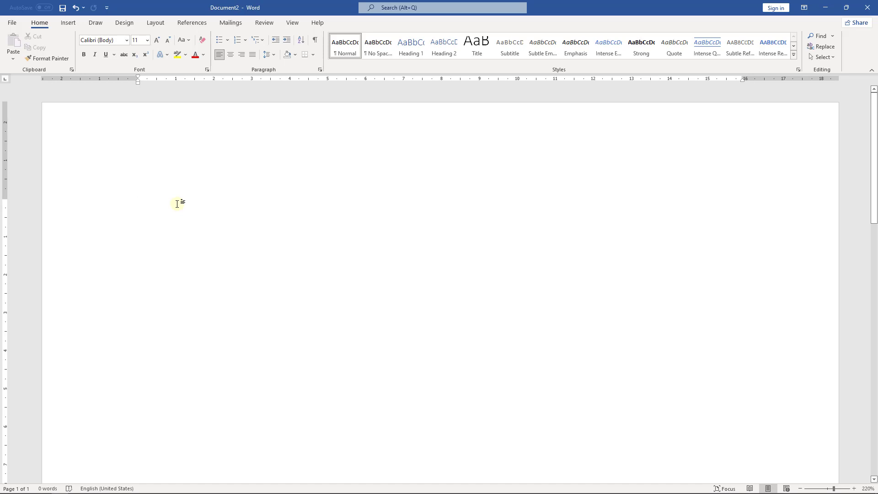
# Generate sample paragraphs in the blank document with the formula =rand()
pyautogui.write('=')
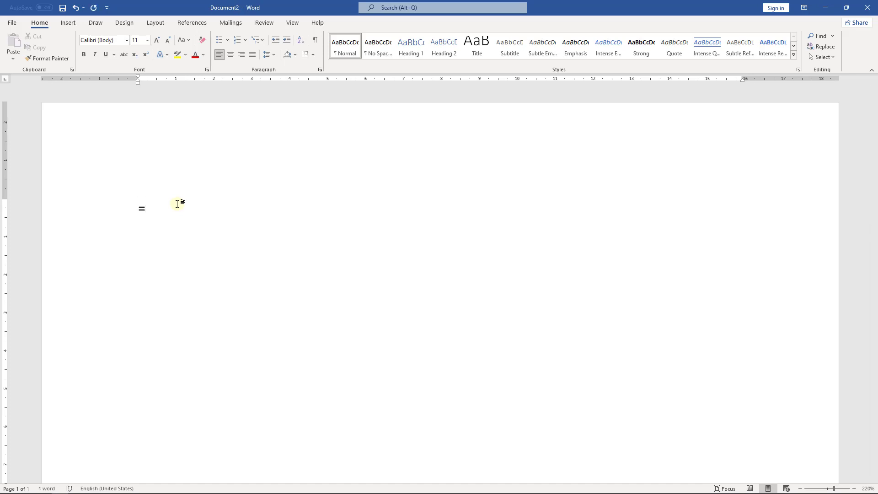
pyautogui.write('rand()')
pyautogui.press('Return')
pyautogui.scroll(3, 317, 211)
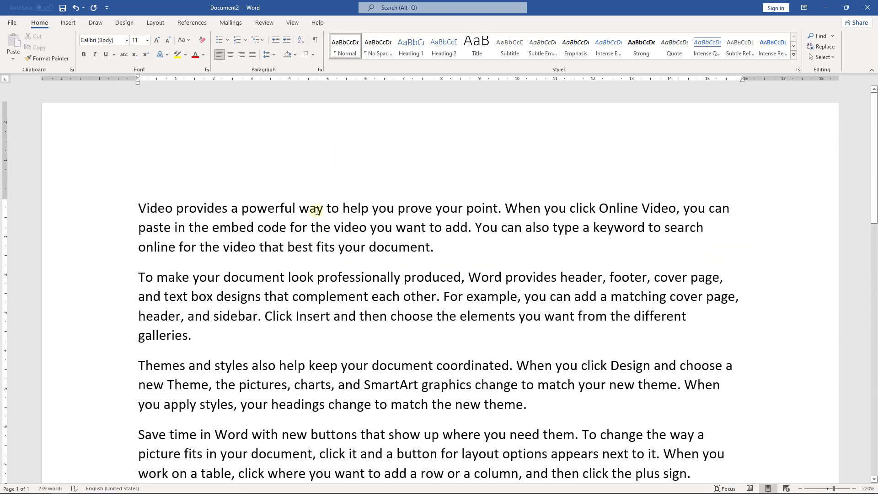
pyautogui.scroll(-2, 317, 210)
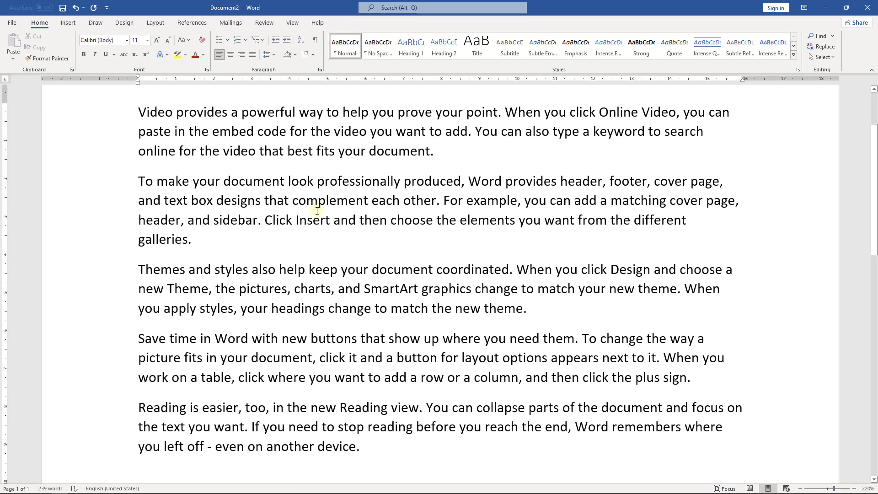
pyautogui.scroll(1, 220, 157)
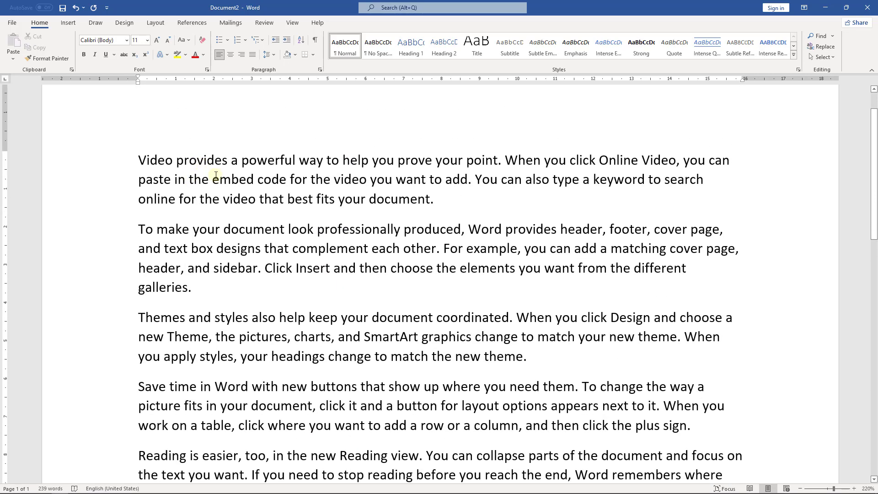
pyautogui.scroll(-1, 218, 177)
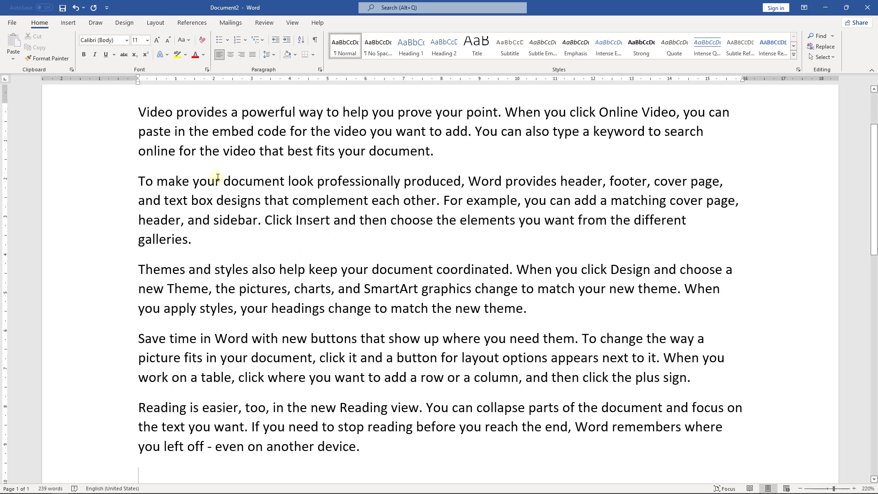
# Copy the first paragraph, starting "Video provides", and paste it on the empty line at the end of the document
pyautogui.scroll(2, 218, 177)
pyautogui.moveTo(139, 207); pyautogui.dragTo(453, 247)
pyautogui.scroll(-2, 477, 241)
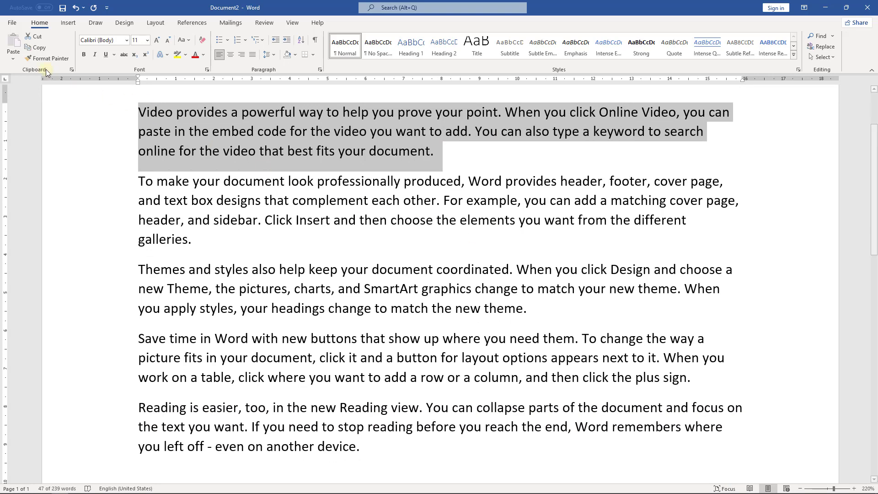
pyautogui.click(37, 48)
pyautogui.scroll(-3, 88, 241)
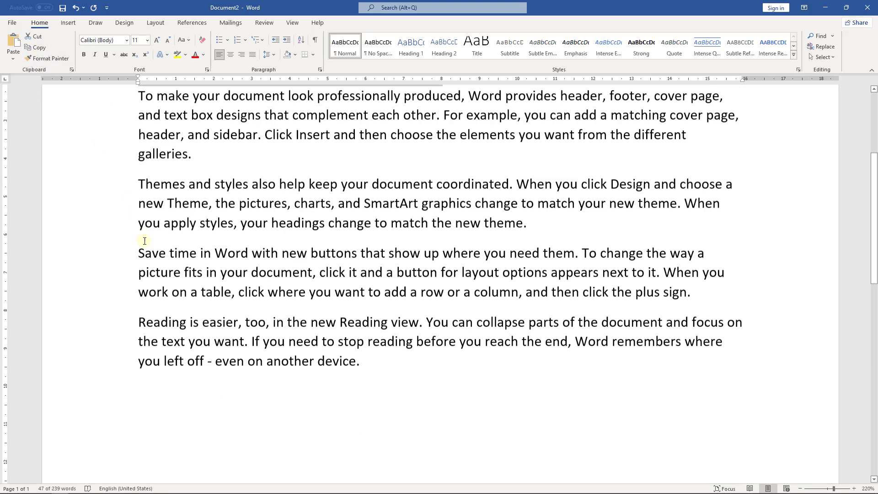
pyautogui.click(163, 336)
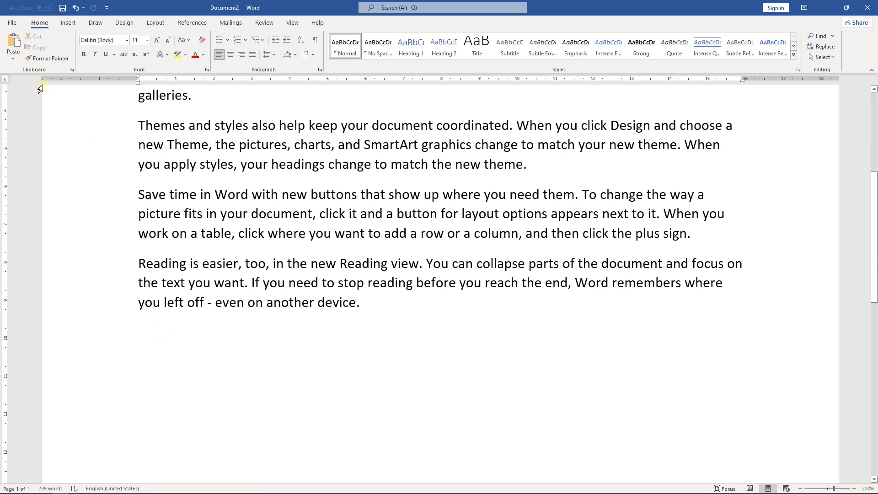
pyautogui.click(12, 42)
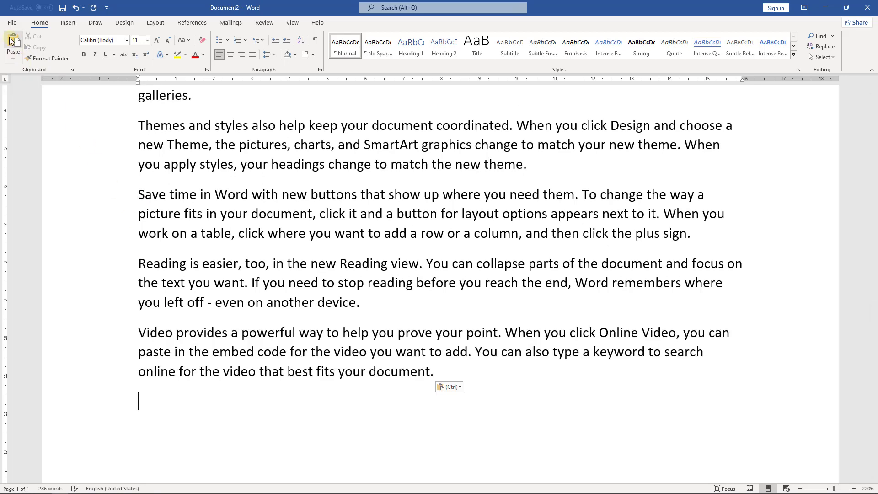
# Copy the second paragraph, starting "To make your document", and paste it at the end of the document
pyautogui.scroll(4, 219, 192)
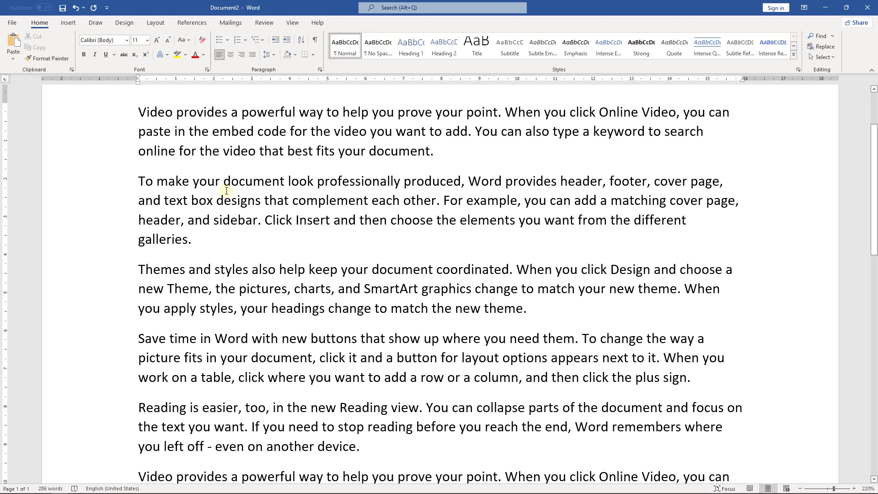
pyautogui.moveTo(138, 227); pyautogui.dragTo(199, 286)
pyautogui.hotkey('ctrl', 'c')
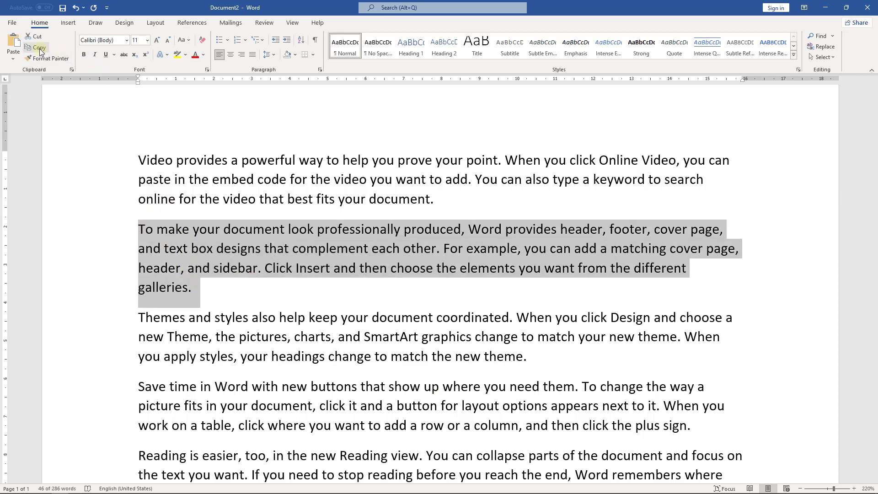
pyautogui.scroll(-4, 192, 275)
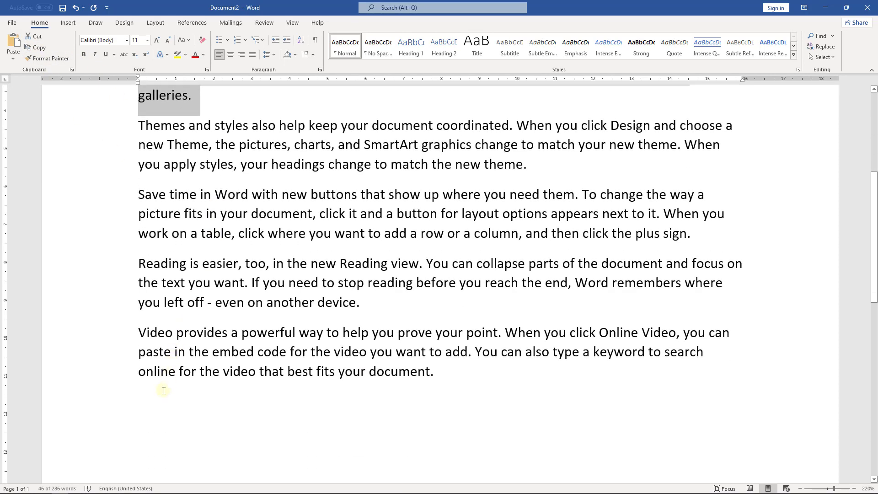
pyautogui.click(156, 396)
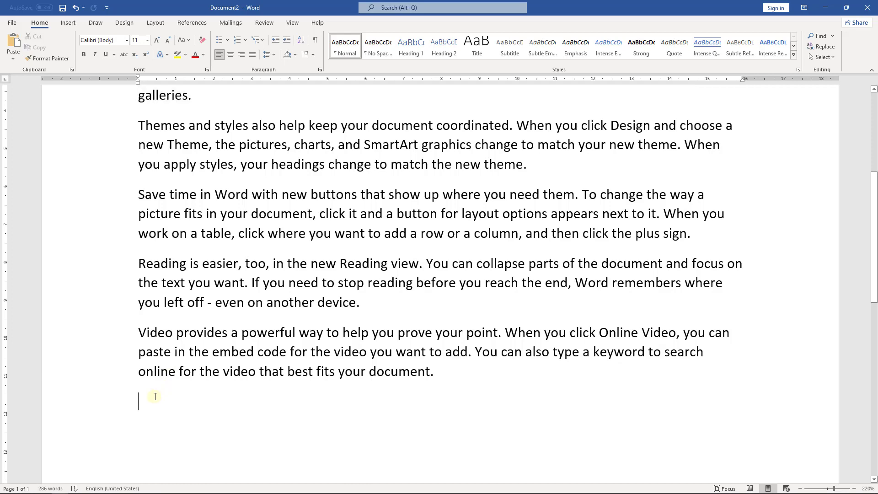
pyautogui.click(14, 42)
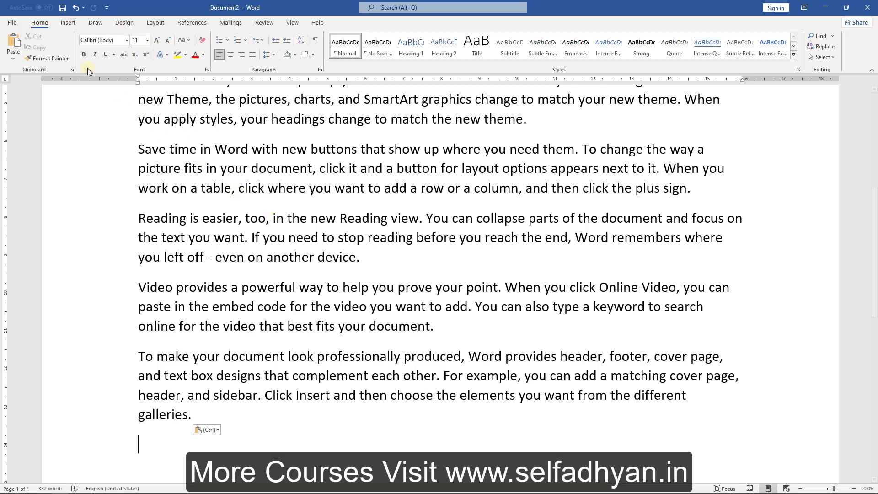
# Show the collected clipboard items and copy the "Video provides" paragraph near the end of the document into them
pyautogui.click(73, 70)
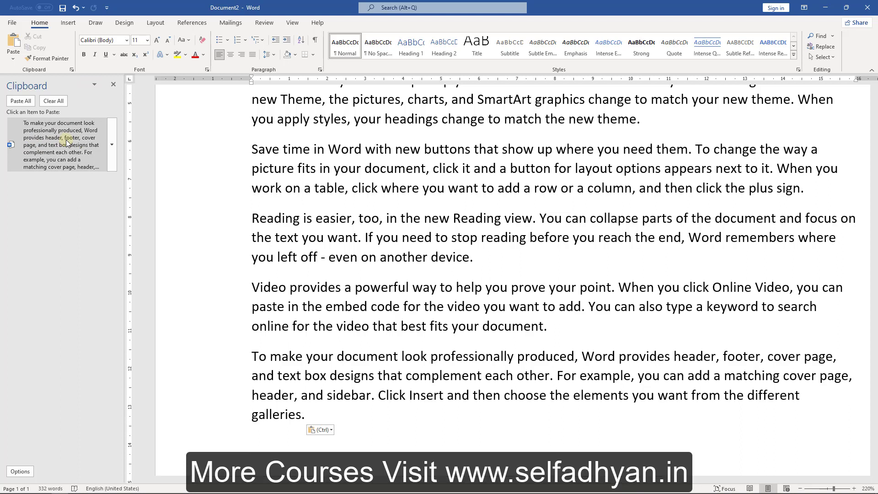
pyautogui.moveTo(527, 322); pyautogui.dragTo(230, 293)
pyautogui.hotkey('ctrl', 'c')
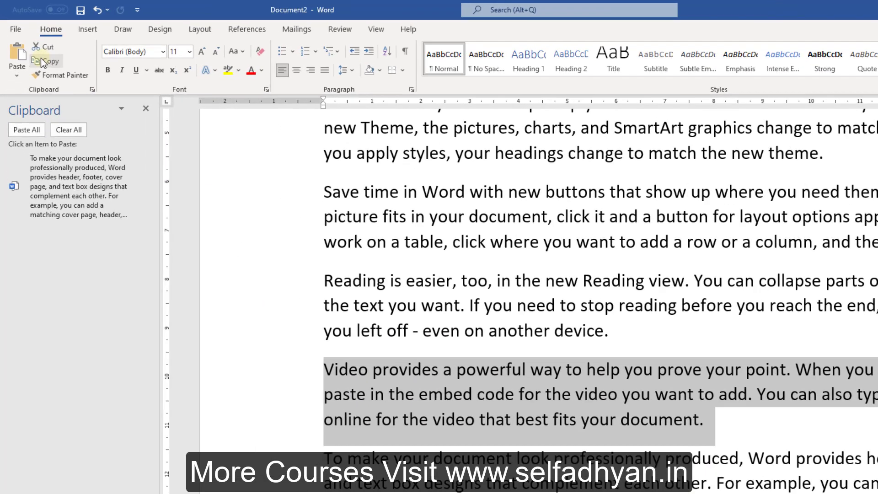
pyautogui.click(35, 48)
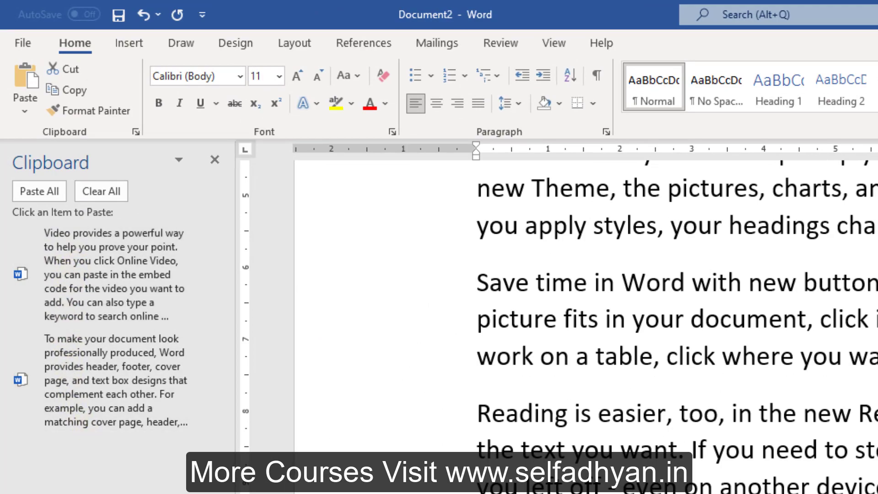
# Paste the collected "Video provides" and "To make your document" items alternately at the end of the document, twice each
pyautogui.scroll(-3, 290, 434)
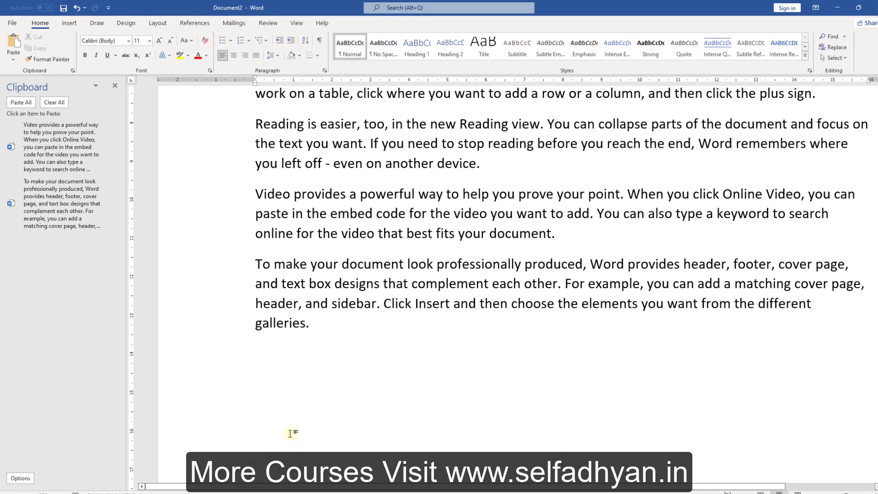
pyautogui.click(39, 135)
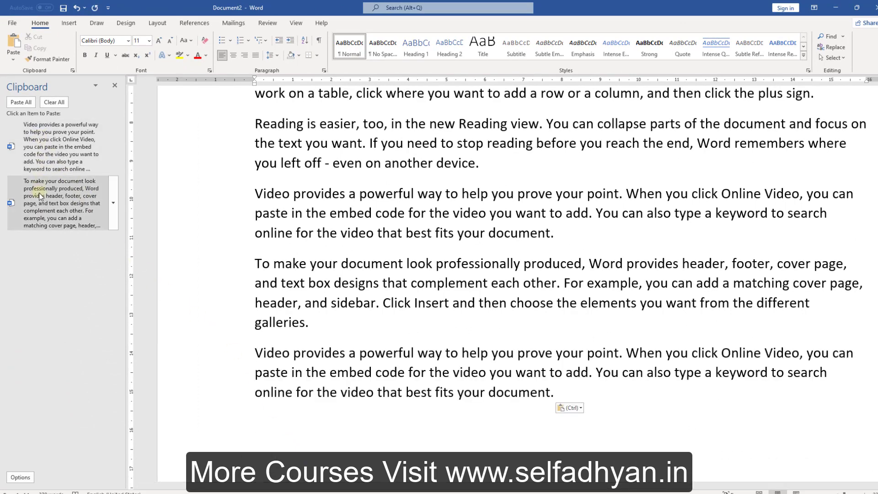
pyautogui.click(39, 193)
pyautogui.click(41, 142)
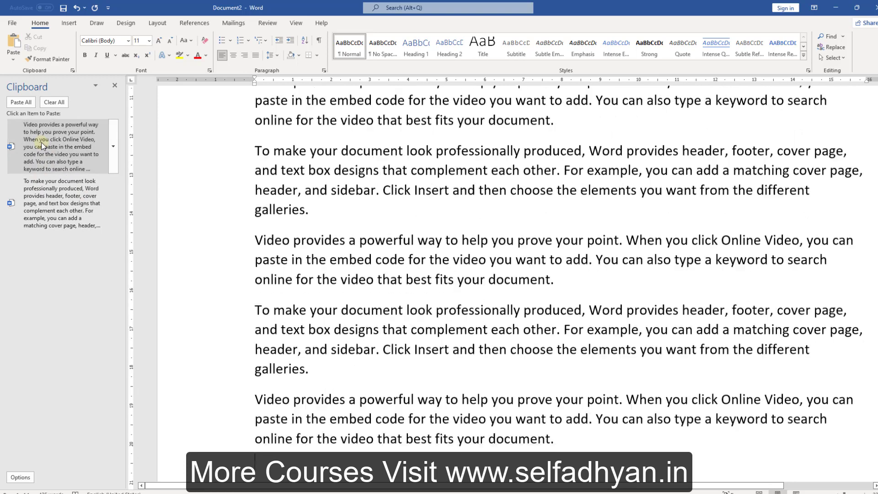
pyautogui.click(50, 191)
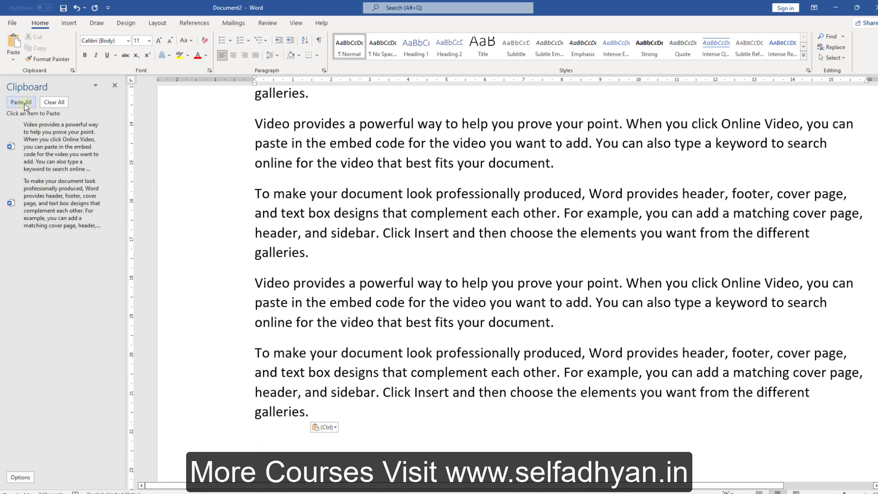
# Return to the start of the document and clear all collected items from the clipboard
pyautogui.scroll(4, 439, 258)
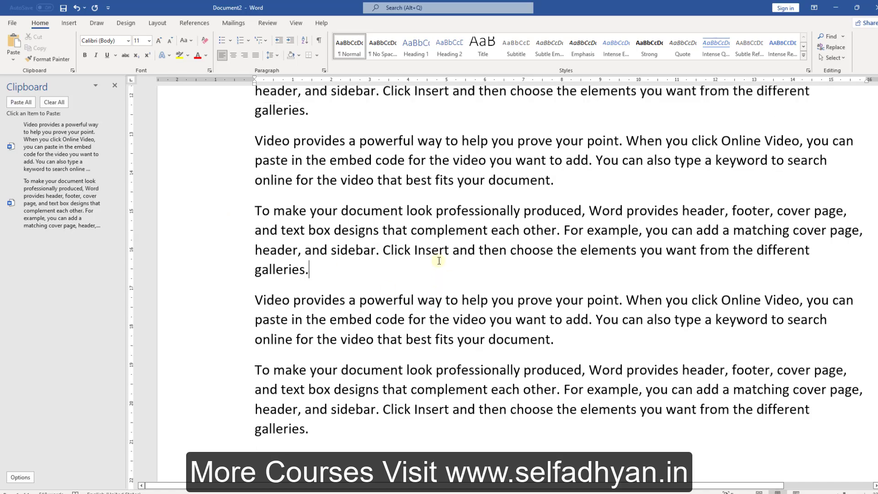
pyautogui.scroll(7, 439, 261)
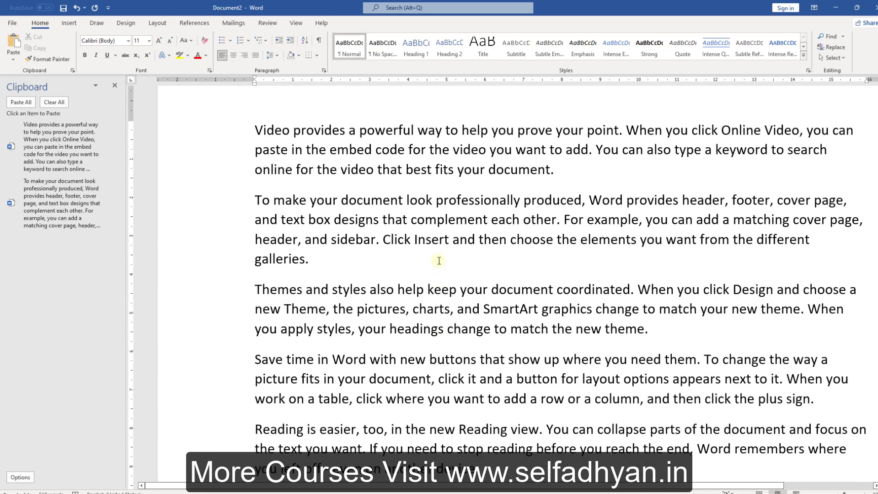
pyautogui.scroll(1, 439, 261)
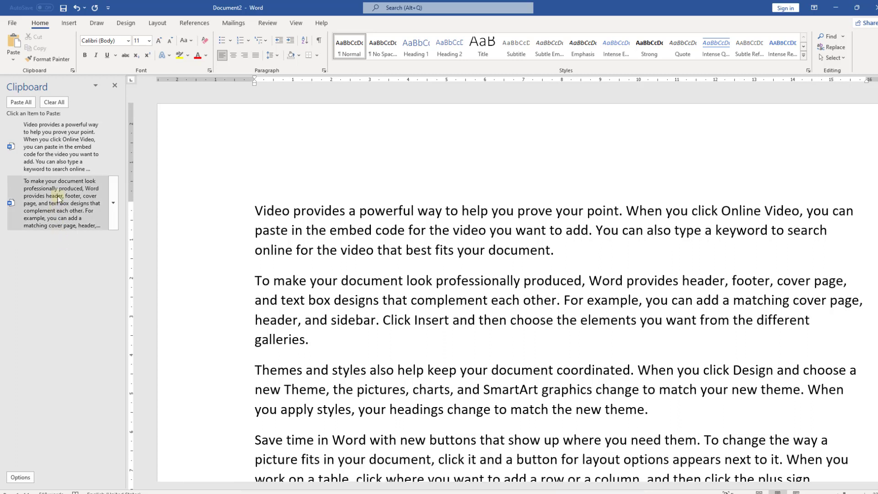
pyautogui.click(54, 103)
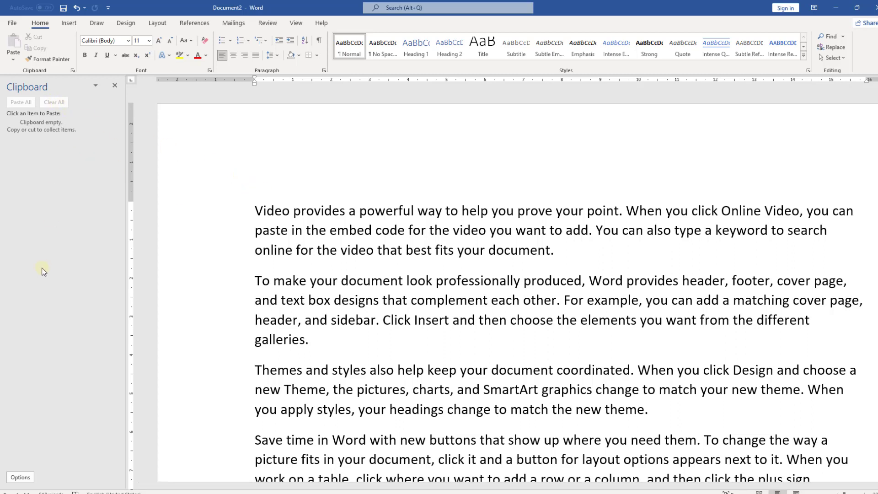
# Copy the words "Video", "powerful" and "video" from the first paragraph as separate clipboard items
pyautogui.doubleClick(263, 210)
pyautogui.click(37, 48)
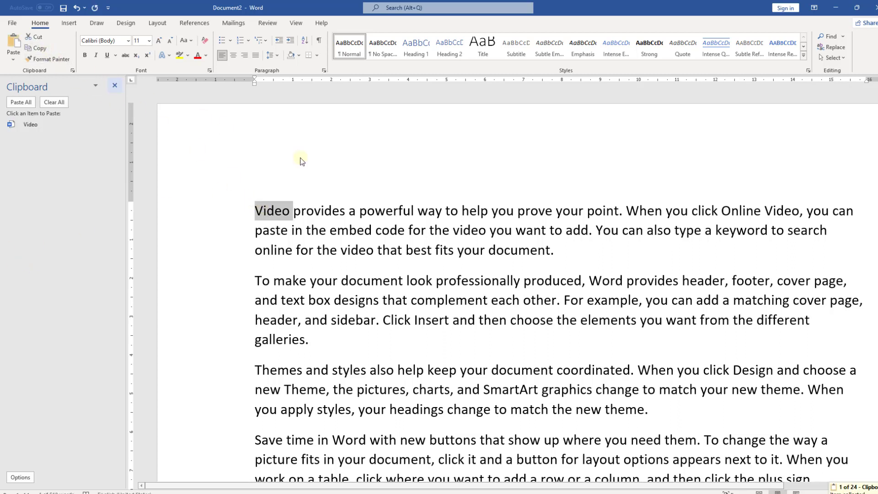
pyautogui.doubleClick(394, 213)
pyautogui.click(36, 48)
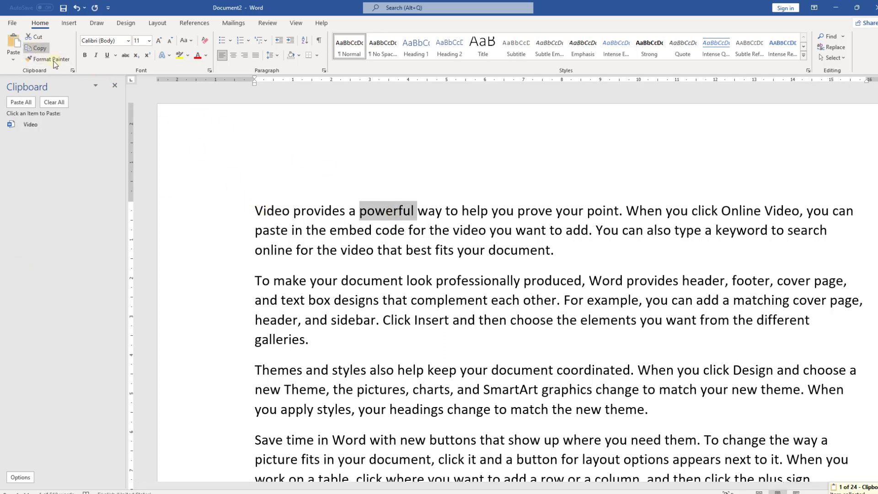
pyautogui.doubleClick(358, 251)
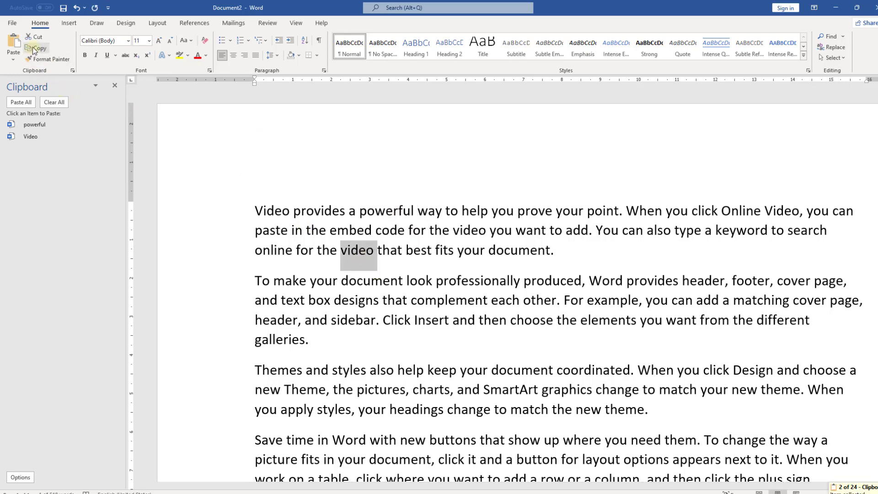
pyautogui.click(34, 46)
# Paste all collected clipboard items at once on the empty line at the end of the document
pyautogui.scroll(-10, 302, 297)
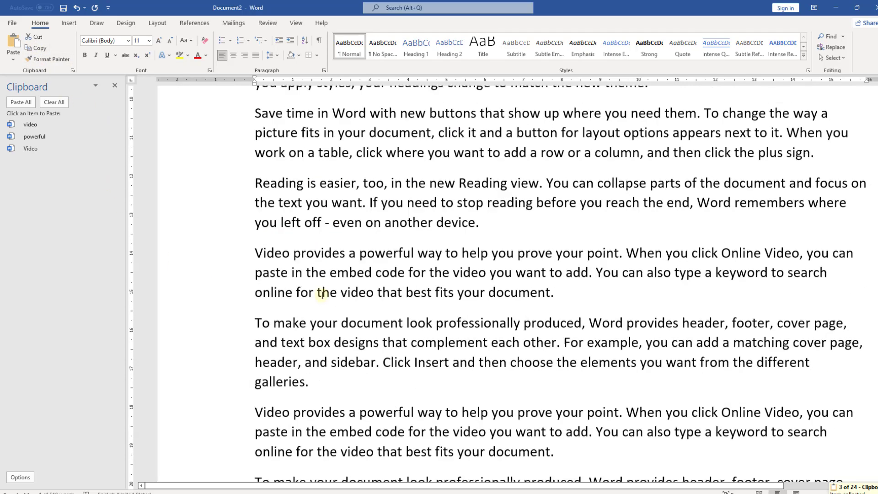
pyautogui.scroll(-3, 303, 337)
pyautogui.click(277, 380)
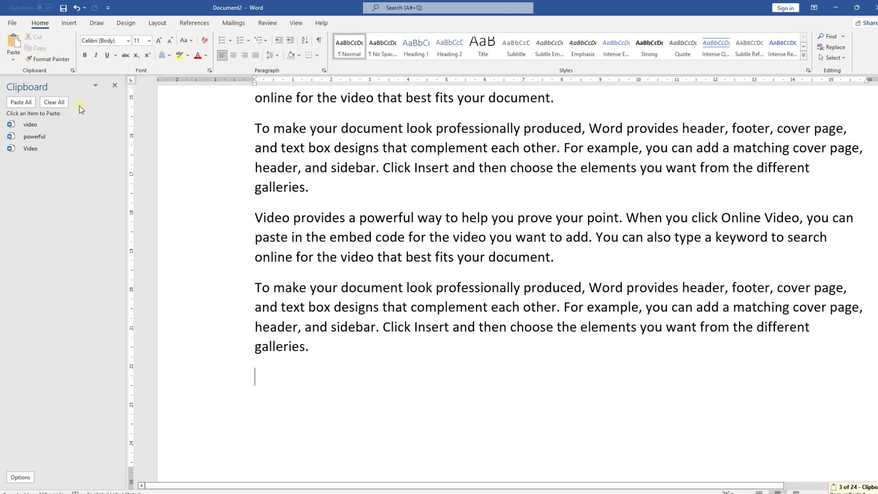
pyautogui.click(21, 102)
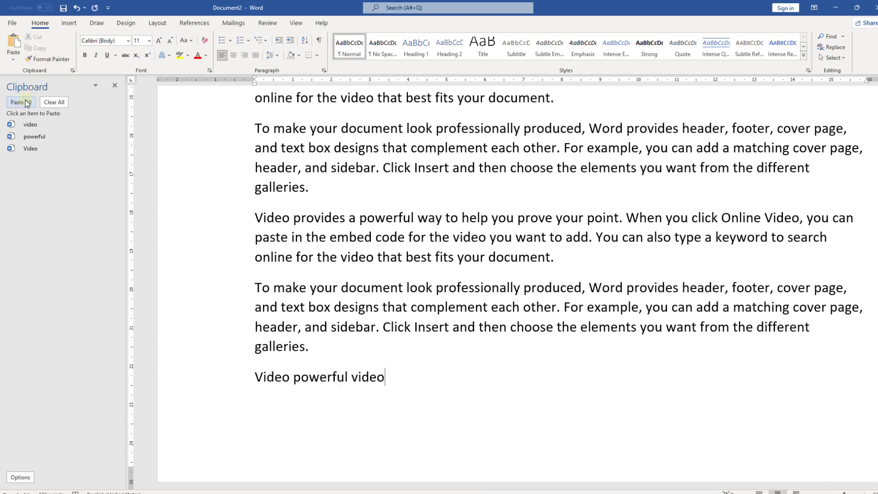
# Copy the word "provides" from the last "Video provides" paragraph and paste the clipboard items "provides" and "powerful" at the document's end
pyautogui.doubleClick(339, 217)
pyautogui.click(38, 49)
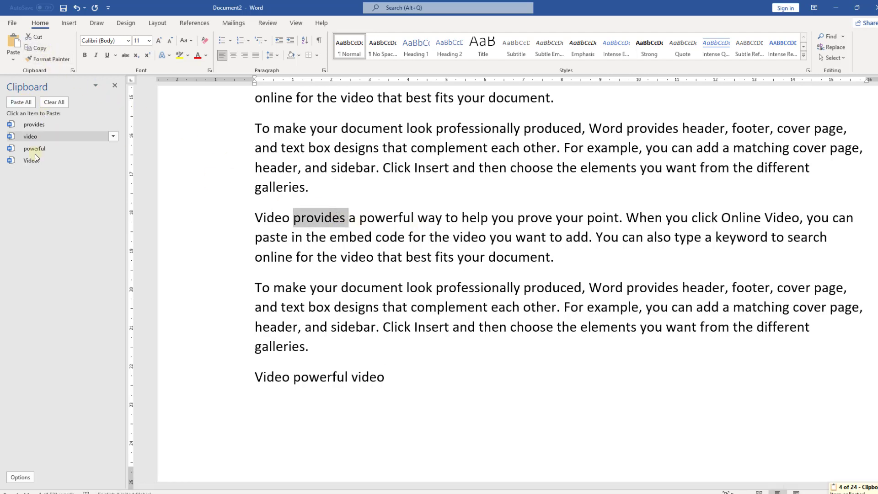
pyautogui.click(286, 410)
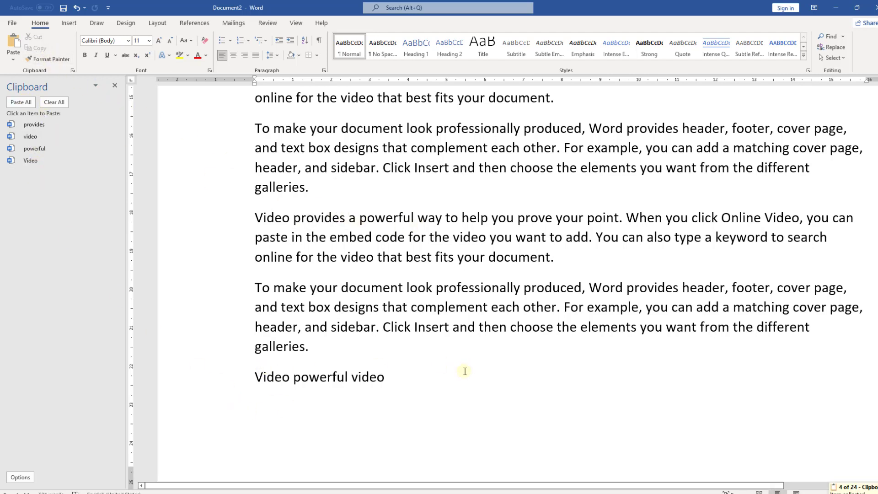
pyautogui.click(39, 125)
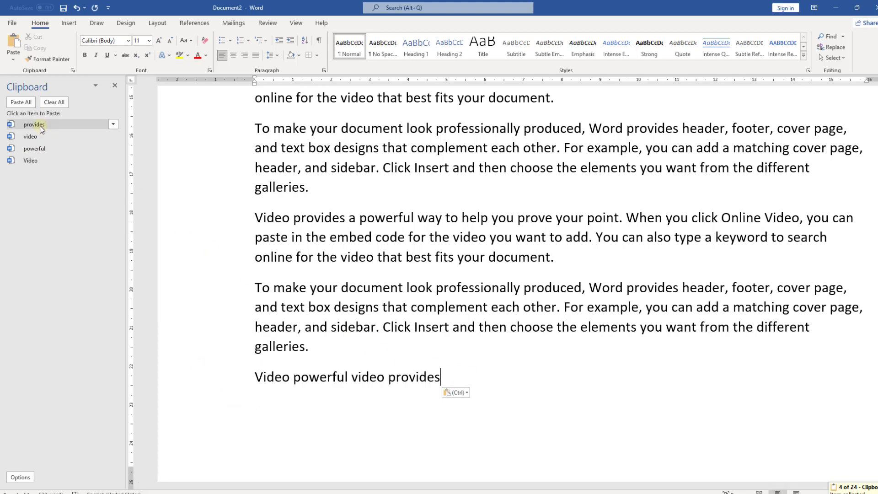
pyautogui.click(37, 147)
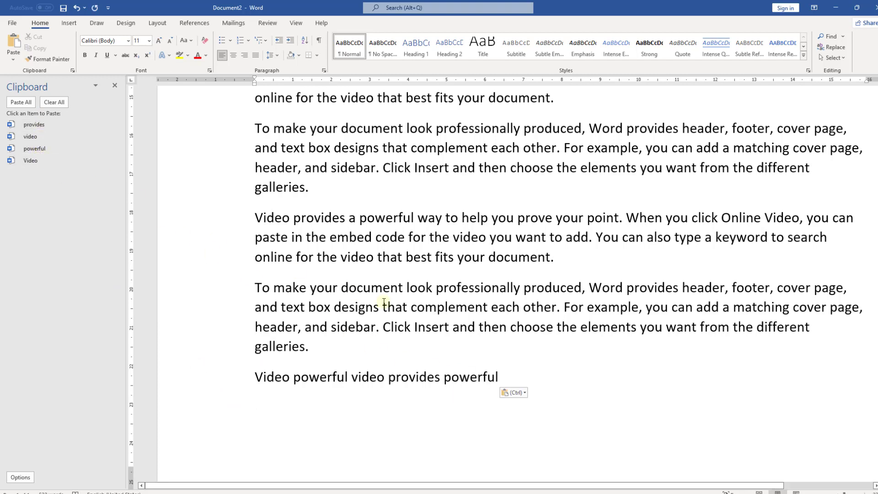
# Close the Clipboard pane and cut the line "Video powerful video provides powerful" at the document's end
pyautogui.click(531, 377)
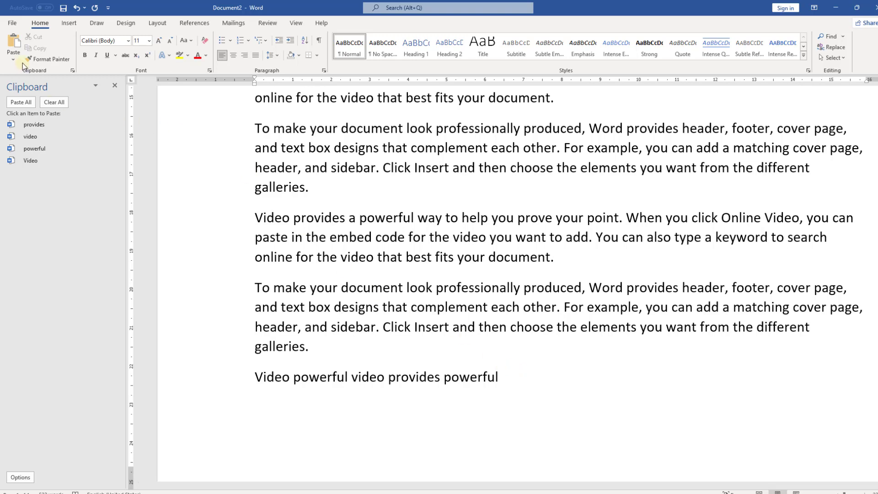
pyautogui.click(114, 85)
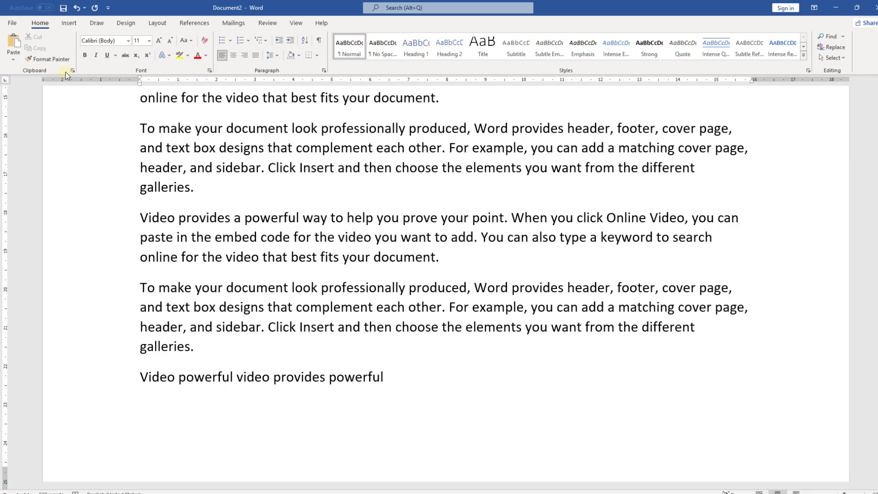
pyautogui.tripleClick(341, 369)
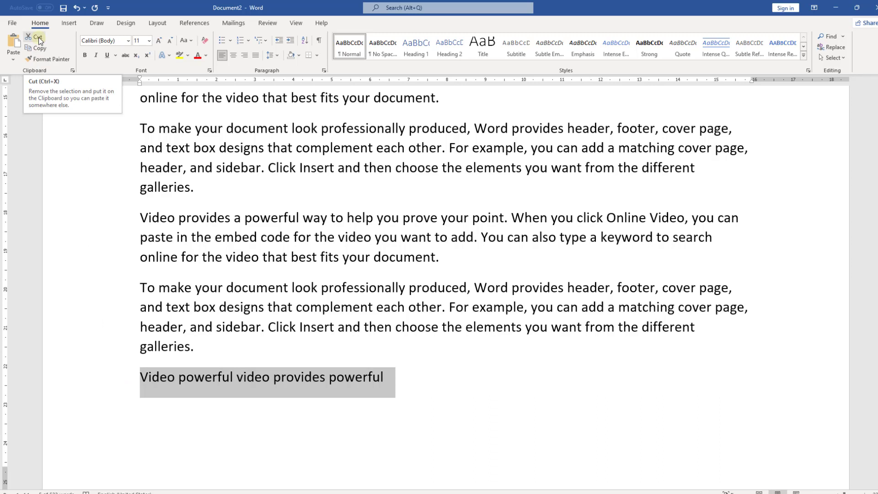
pyautogui.click(39, 37)
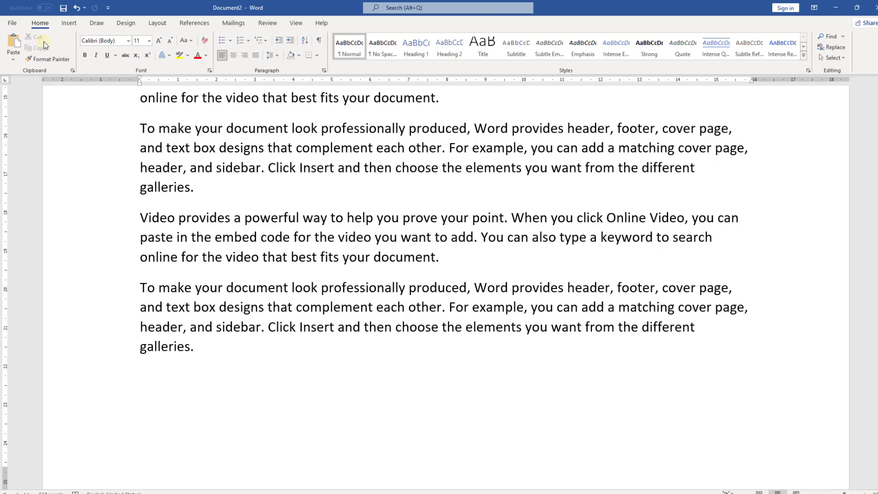
# Make the first word "Video" at the start of the document bold, underlined and italic
pyautogui.hotkey('ctrl', 'Home')
pyautogui.doubleClick(175, 211)
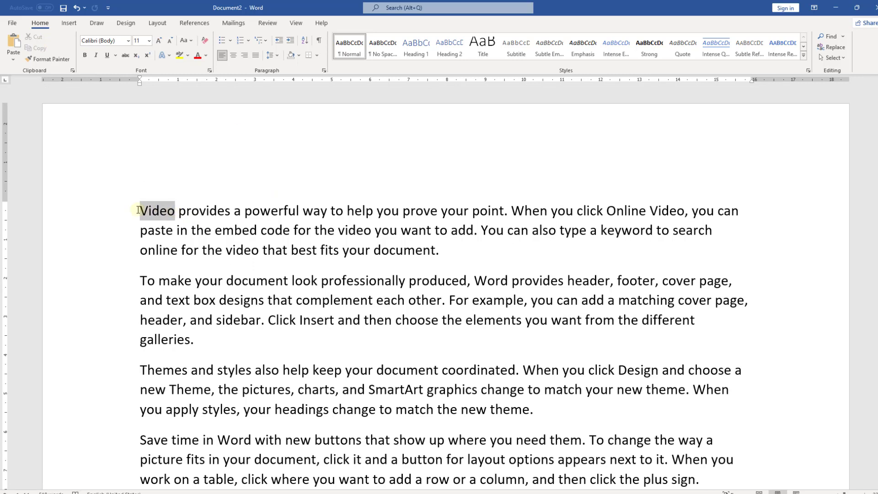
pyautogui.click(85, 56)
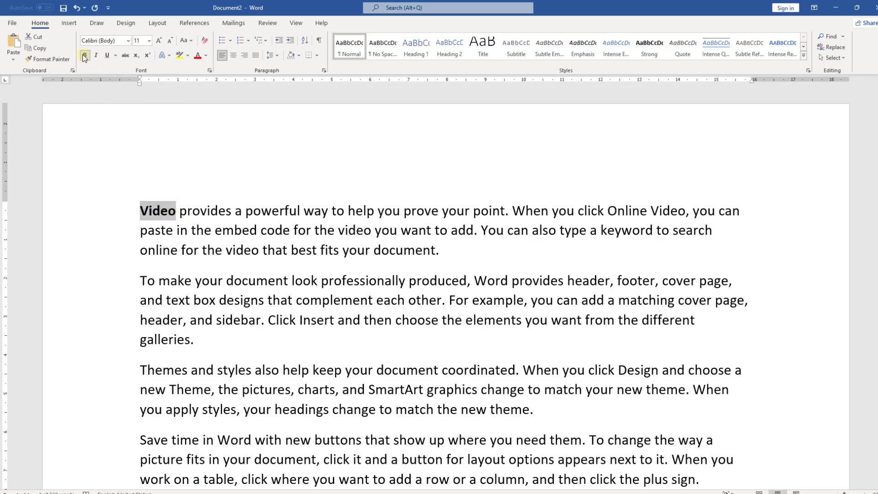
pyautogui.click(107, 56)
pyautogui.click(98, 55)
# Enlarge the first word "Video" to size 16 and one further increment to 18, and color it red
pyautogui.click(150, 41)
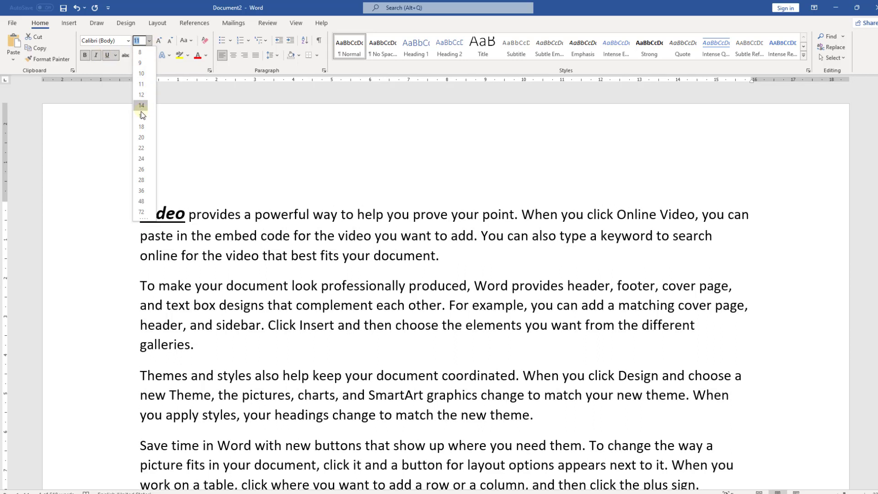
pyautogui.click(141, 113)
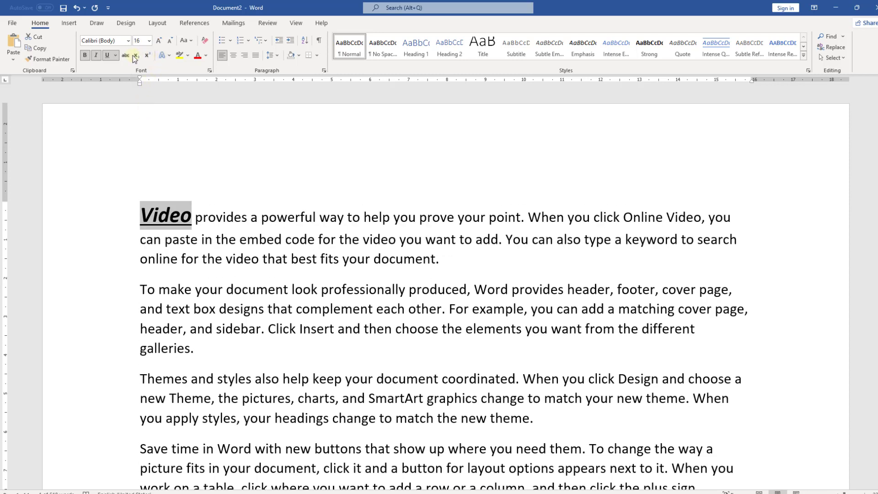
pyautogui.click(197, 55)
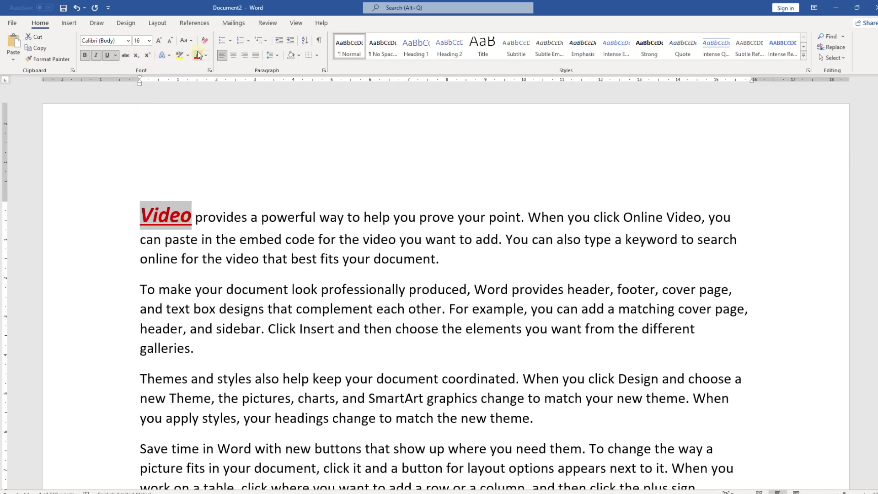
pyautogui.click(159, 41)
pyautogui.click(202, 223)
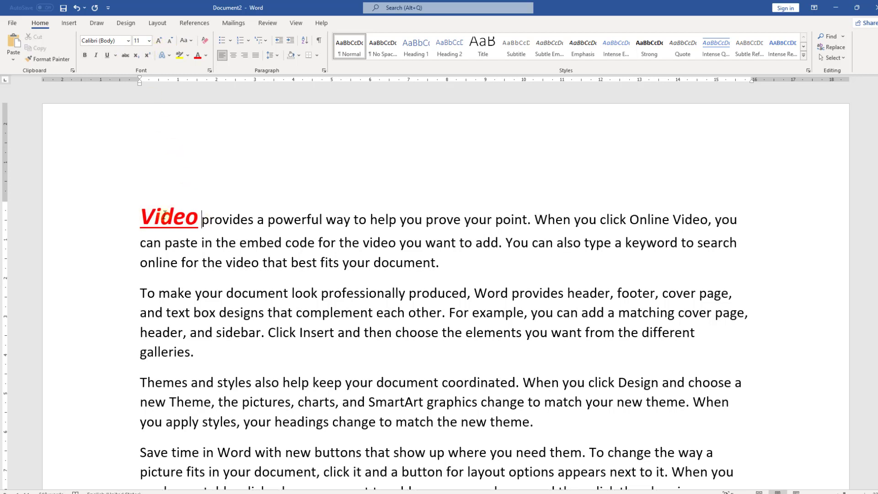
# Copy the formatted word "Video" from the first paragraph and paste it with its formatting on the empty line at the document's end
pyautogui.moveTo(199, 220); pyautogui.dragTo(140, 218)
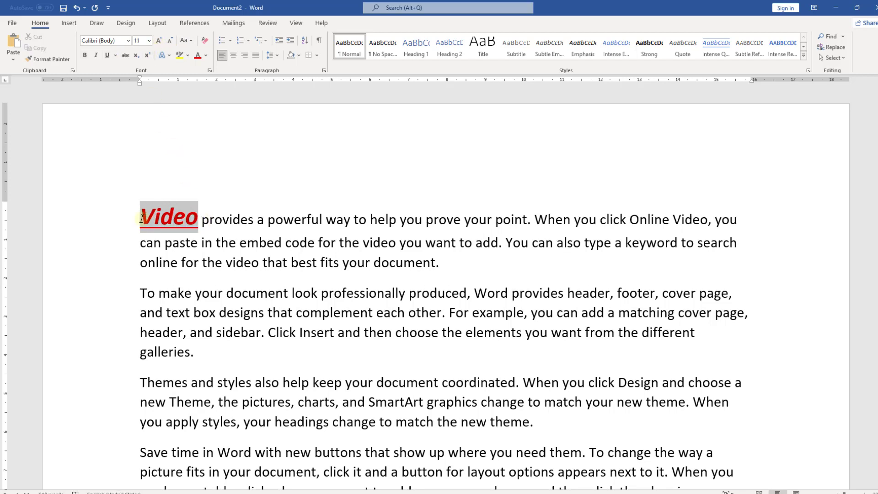
pyautogui.click(37, 48)
pyautogui.scroll(-10, 170, 204)
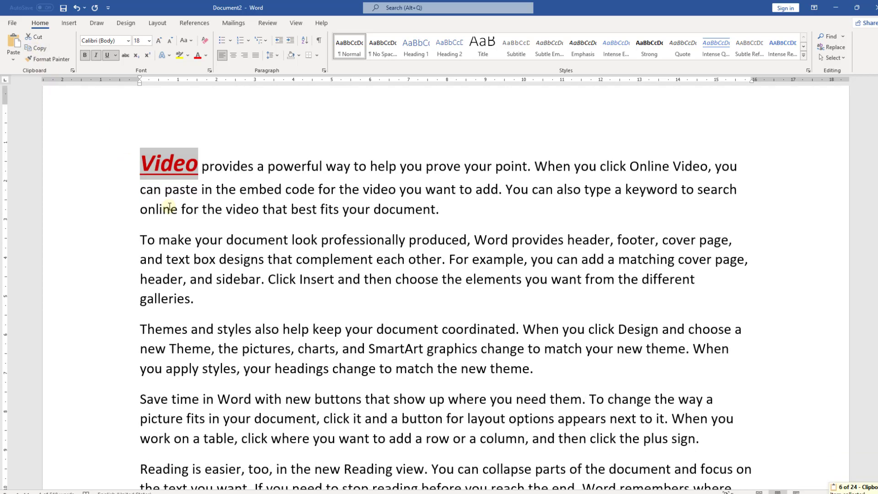
pyautogui.scroll(-3, 159, 347)
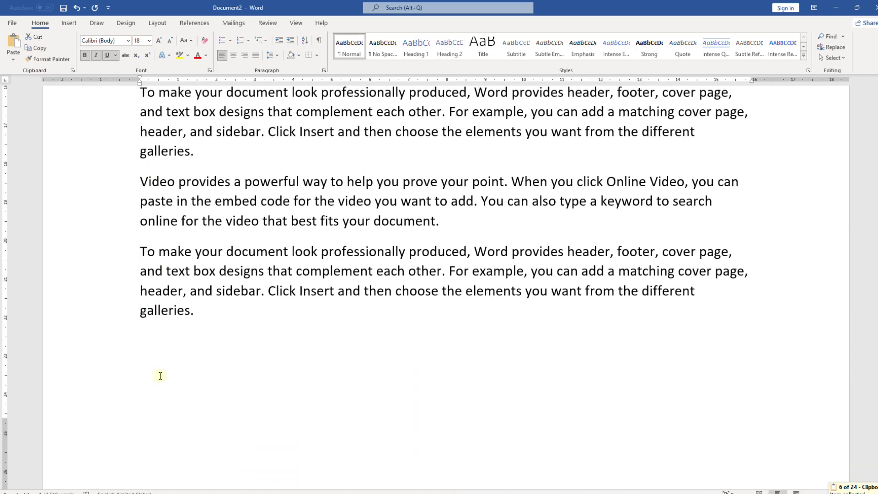
pyautogui.click(147, 349)
pyautogui.click(143, 348)
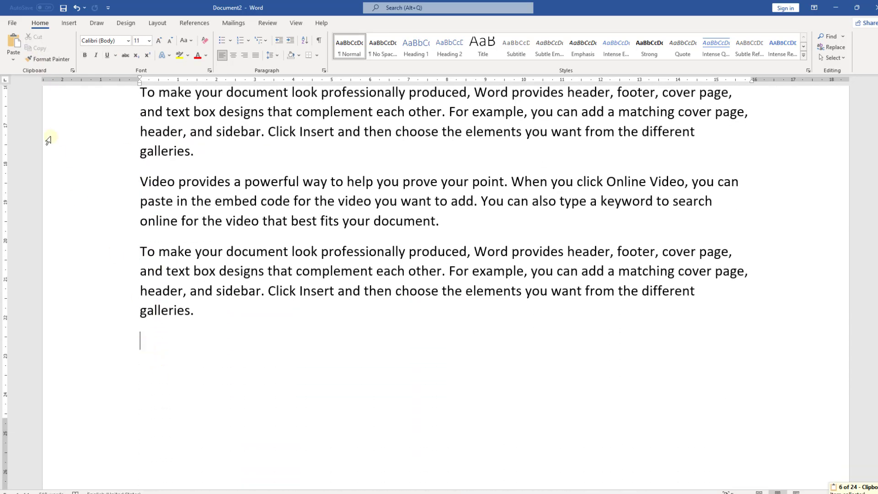
pyautogui.click(14, 43)
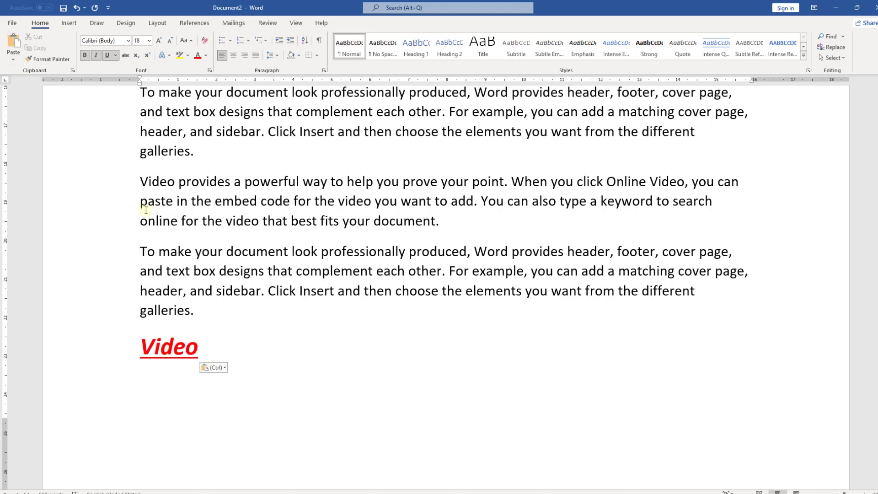
# Paste the copied "Video" as a picture on a new line below the pasted word
pyautogui.click(135, 385)
pyautogui.click(135, 385)
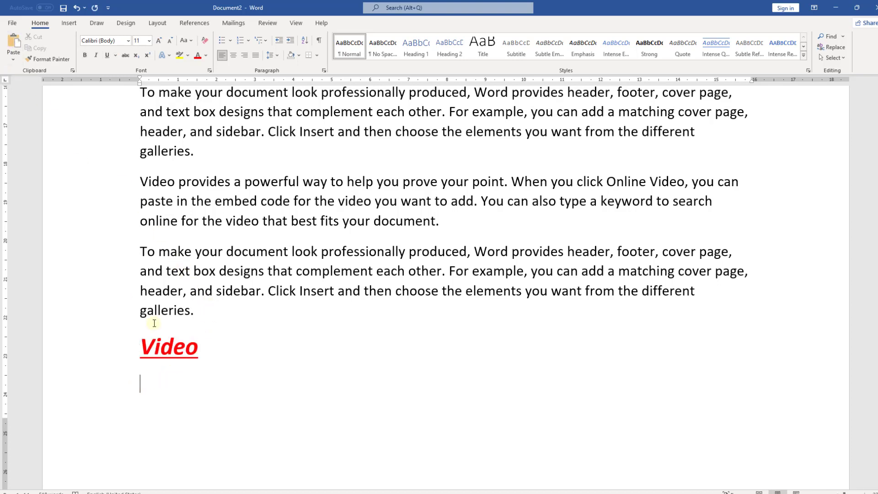
pyautogui.click(13, 63)
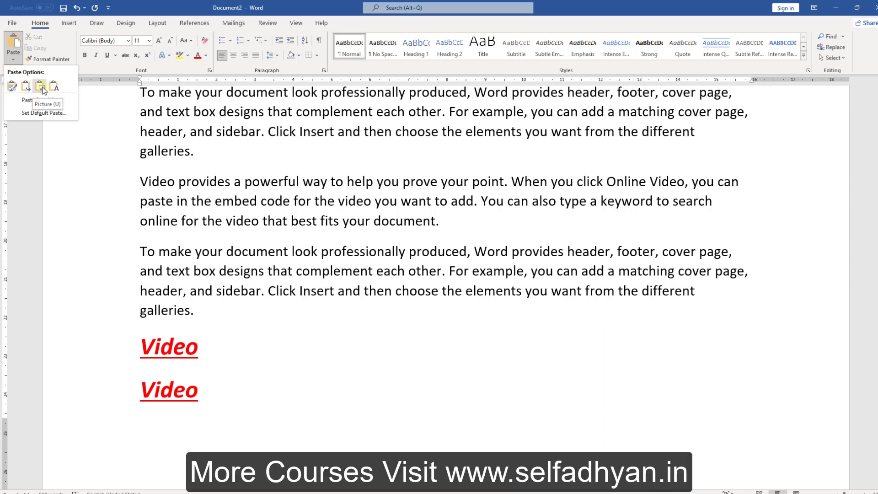
pyautogui.click(42, 89)
pyautogui.click(182, 388)
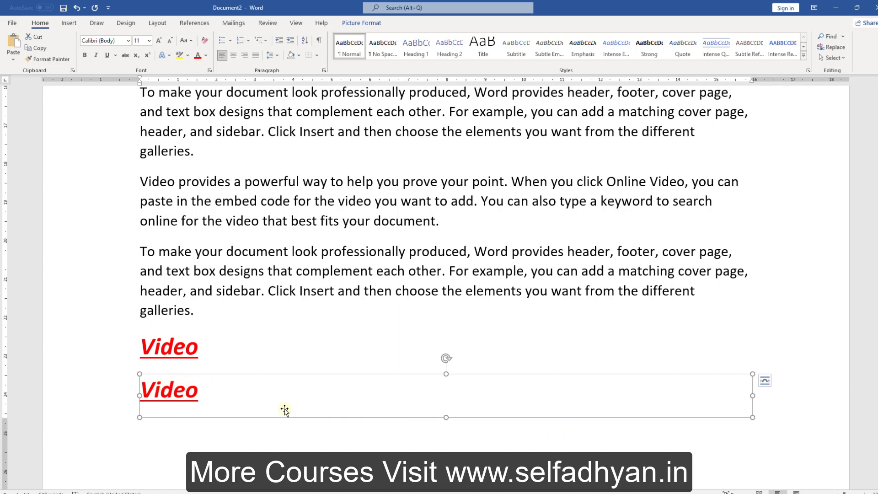
# Set the "Video" picture's text wrapping to In Front of Text and move the picture slightly
pyautogui.click(259, 373)
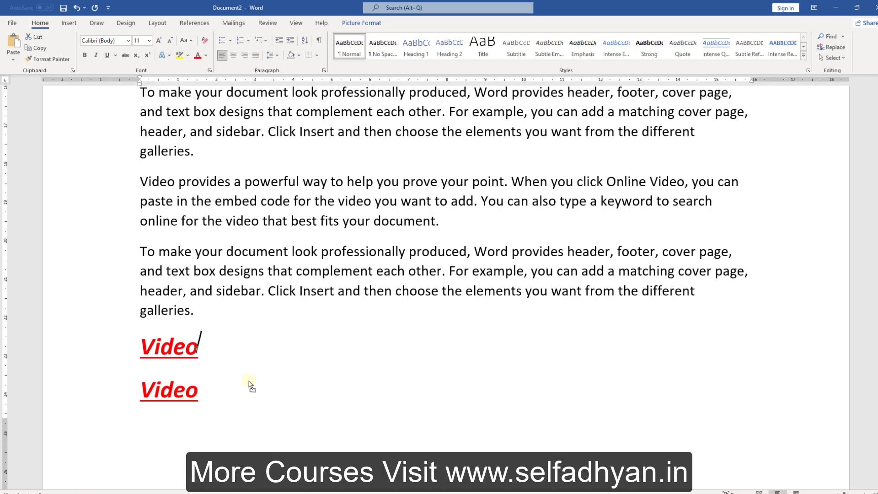
pyautogui.click(200, 394)
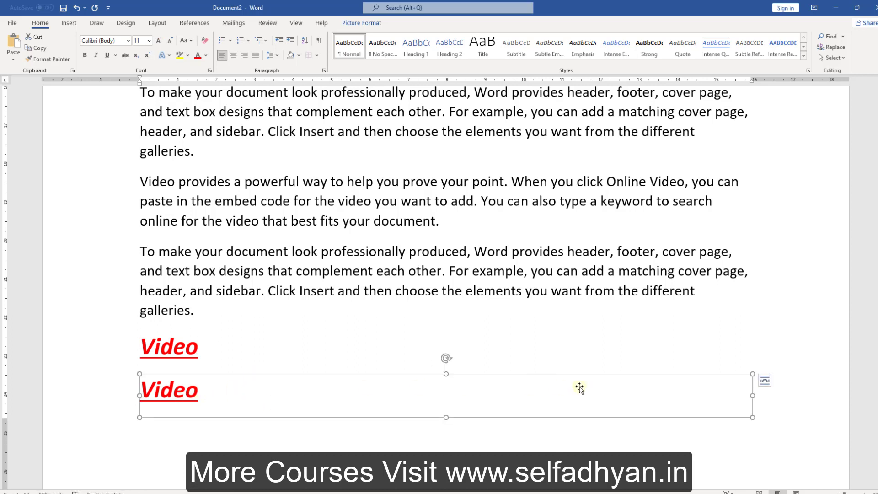
pyautogui.click(768, 381)
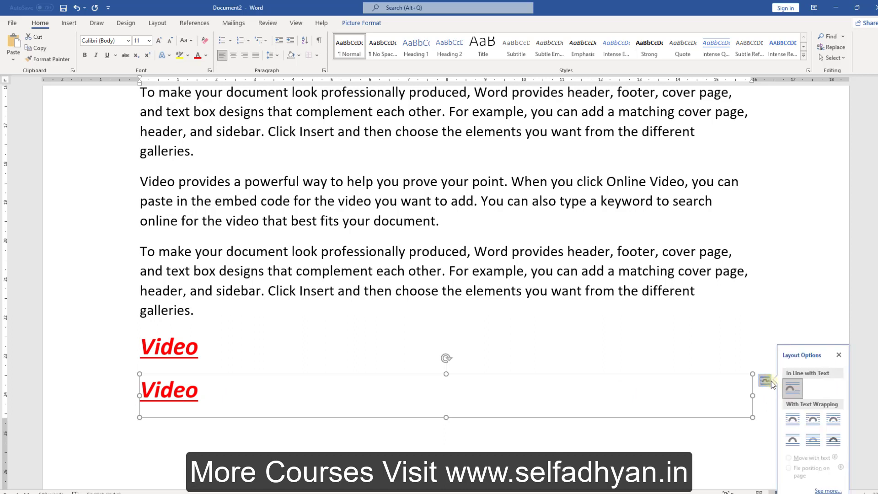
pyautogui.click(834, 439)
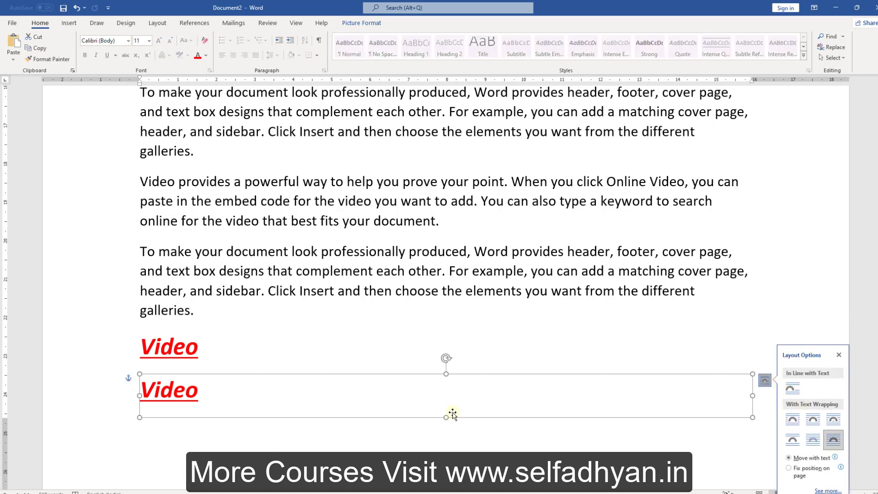
pyautogui.moveTo(453, 414); pyautogui.dragTo(433, 406)
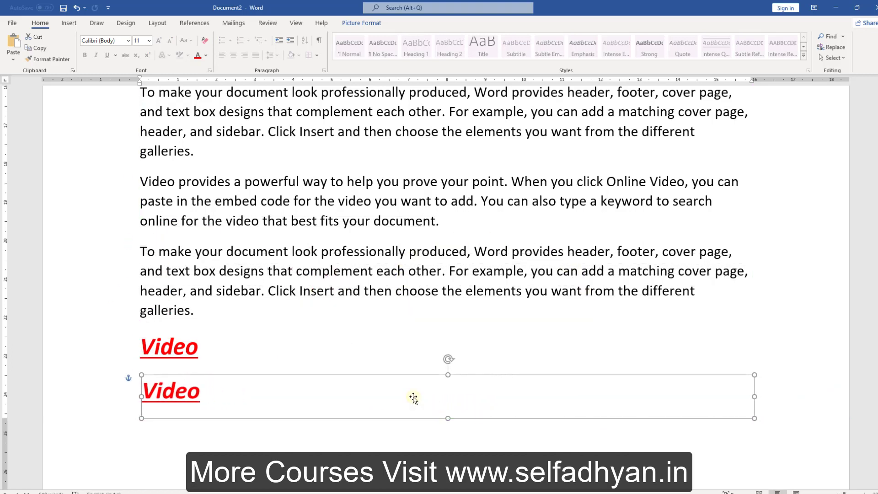
# Copy the formatted "Video" text above the picture and preview the paste options after it, including Keep Text Only, without pasting
pyautogui.click(213, 341)
pyautogui.moveTo(214, 341); pyautogui.dragTo(140, 343)
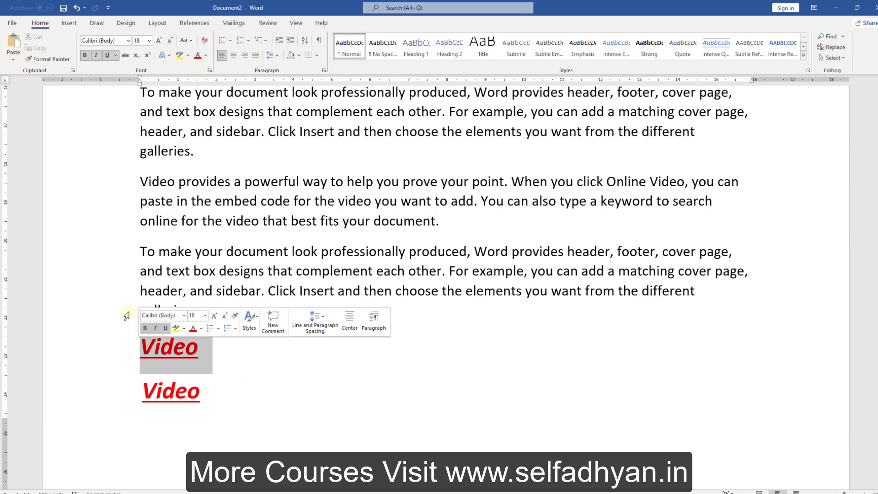
pyautogui.click(40, 48)
pyautogui.click(248, 343)
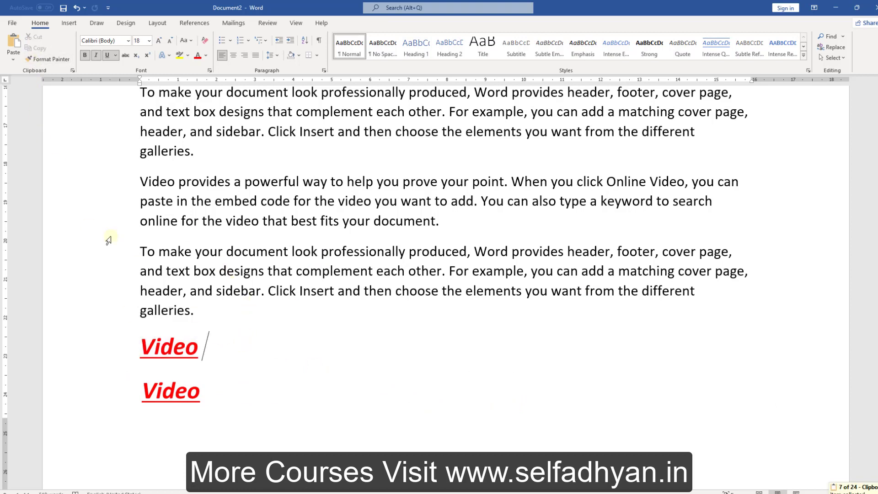
pyautogui.click(11, 61)
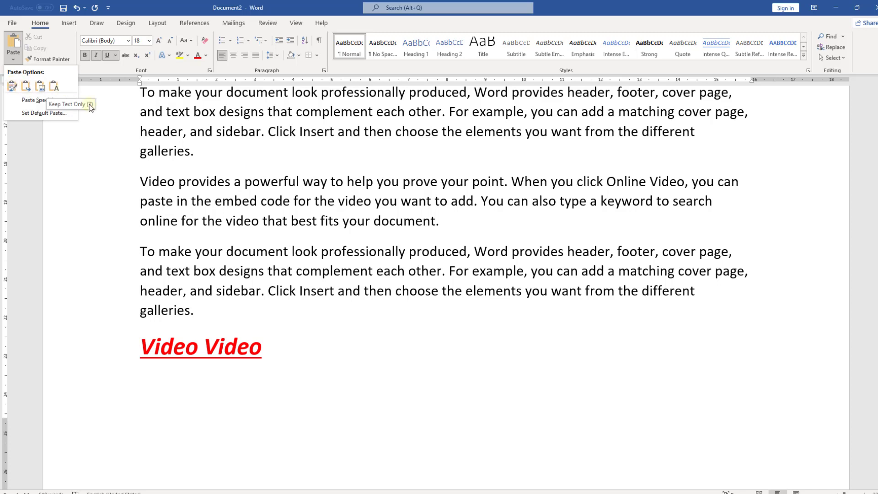
pyautogui.click(513, 397)
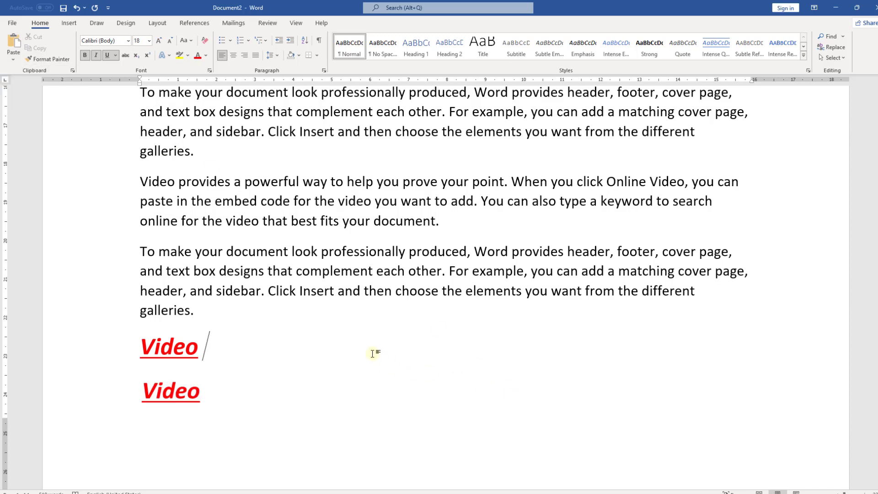
pyautogui.click(165, 431)
pyautogui.click(206, 304)
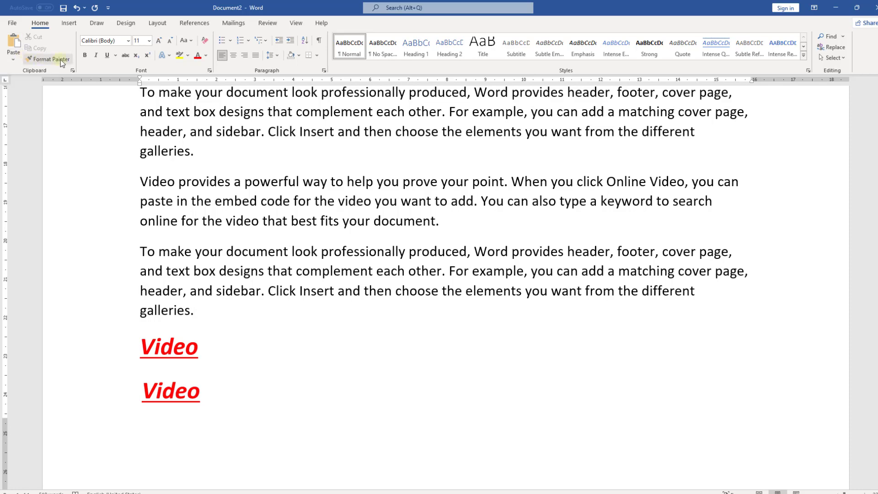
# Apply the formatting of the first word "Video" to "code for the video" in the first paragraph with Format Painter
pyautogui.scroll(15, 284, 203)
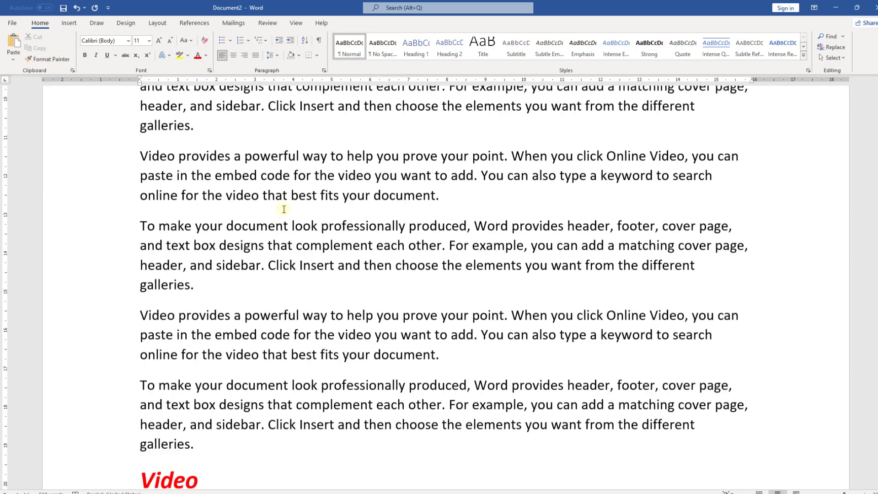
pyautogui.scroll(3, 284, 213)
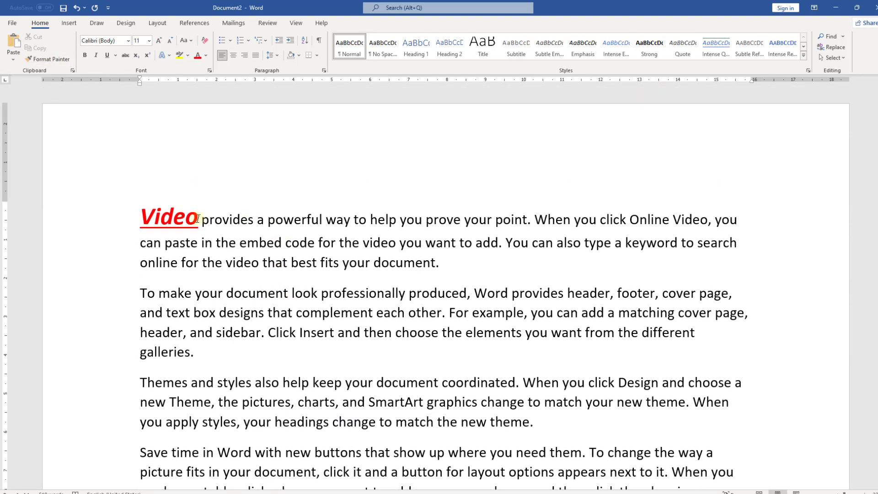
pyautogui.doubleClick(167, 217)
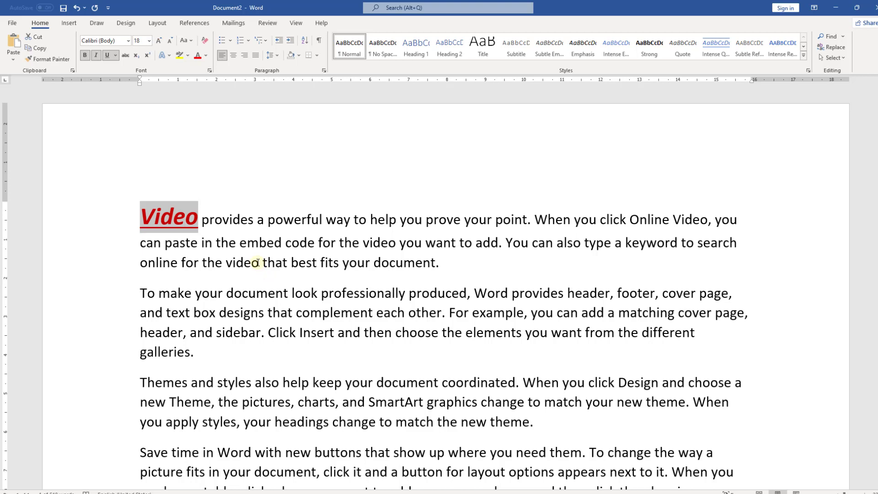
pyautogui.click(54, 63)
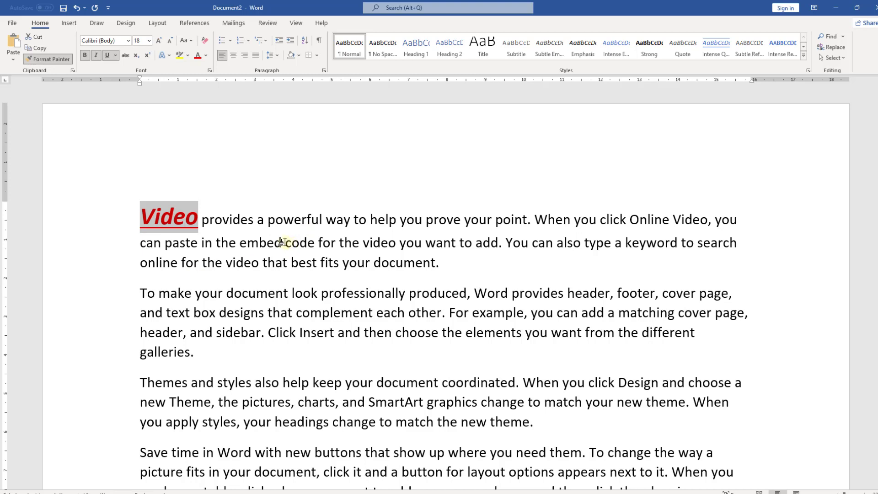
pyautogui.moveTo(284, 243); pyautogui.dragTo(394, 244)
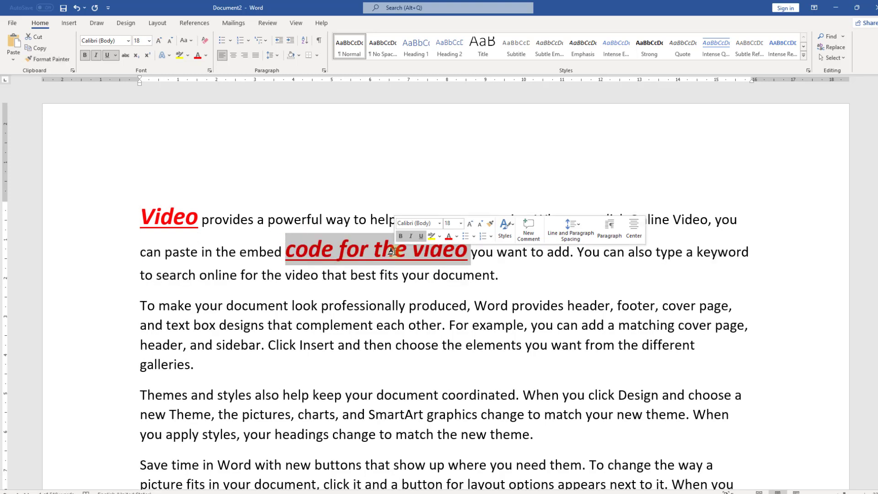
pyautogui.click(399, 272)
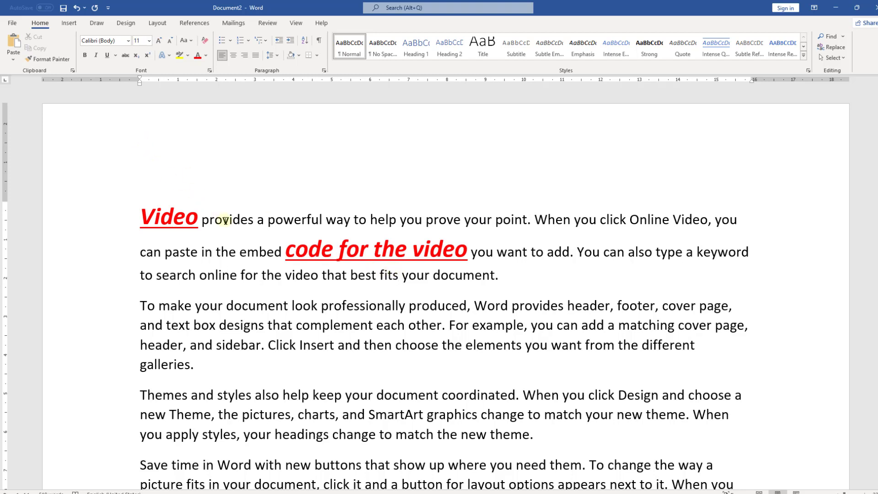
# Copy the plain formatting of "powerful" in the first paragraph onto the red "code for the video" with Format Painter
pyautogui.doubleClick(285, 220)
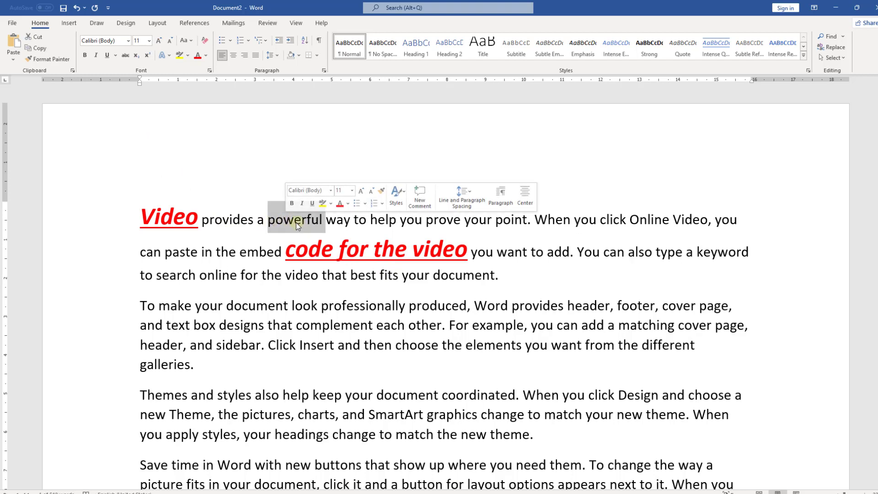
pyautogui.click(50, 59)
pyautogui.moveTo(287, 257); pyautogui.dragTo(466, 259)
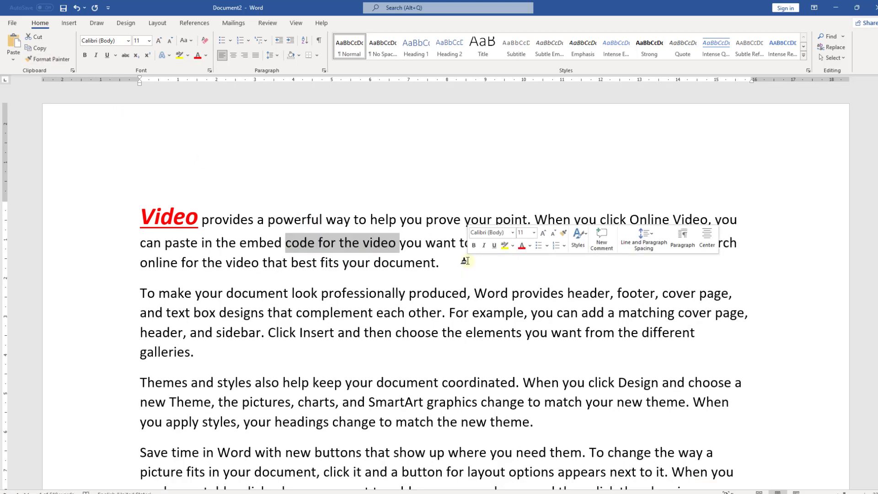
pyautogui.click(460, 265)
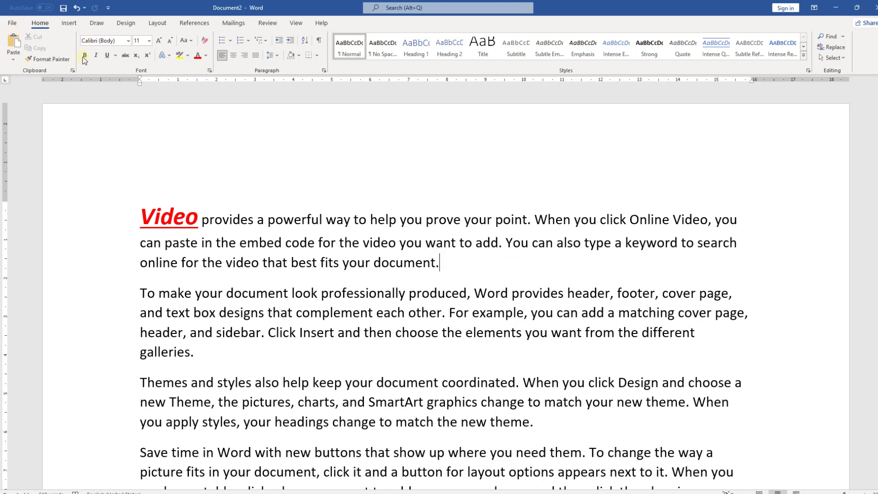
# Show the collected items in the Clipboard pane, close the pane, and briefly select the first paragraph
pyautogui.click(72, 71)
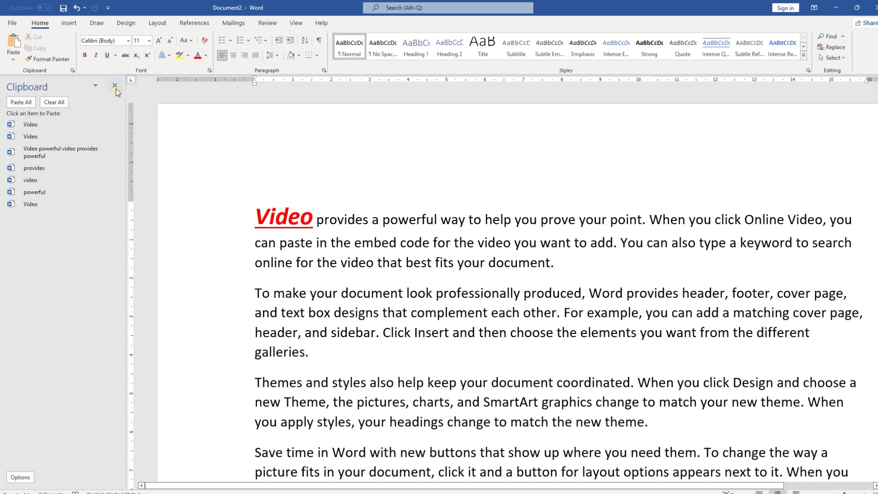
pyautogui.click(115, 89)
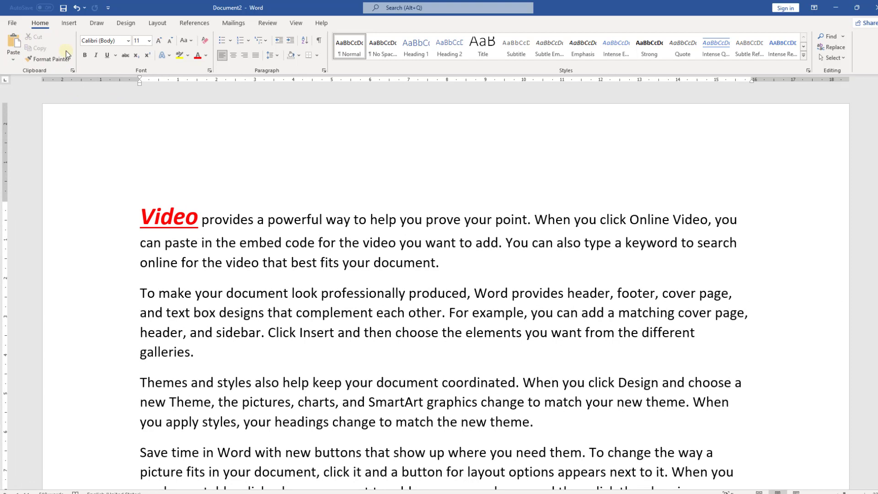
pyautogui.tripleClick(134, 210)
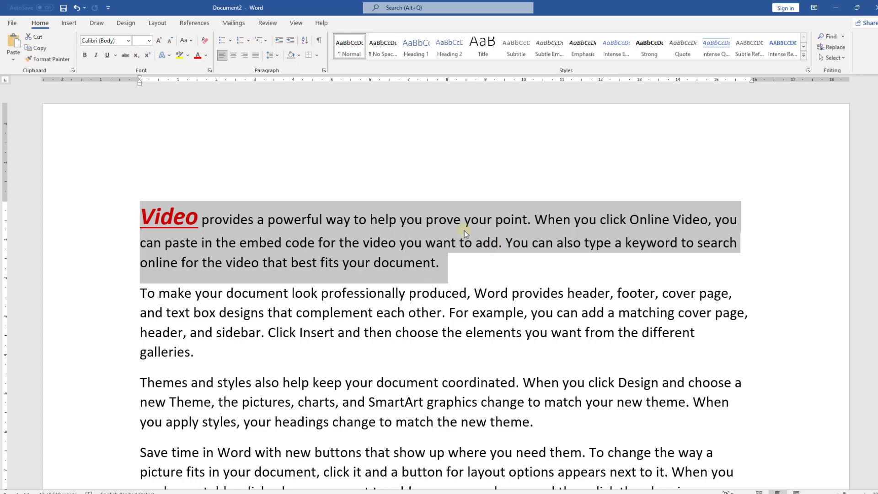
pyautogui.click(433, 265)
# Remove one of the two "Video" items at the document's end, leaving a blank line below the last paragraph
pyautogui.scroll(-7, 201, 316)
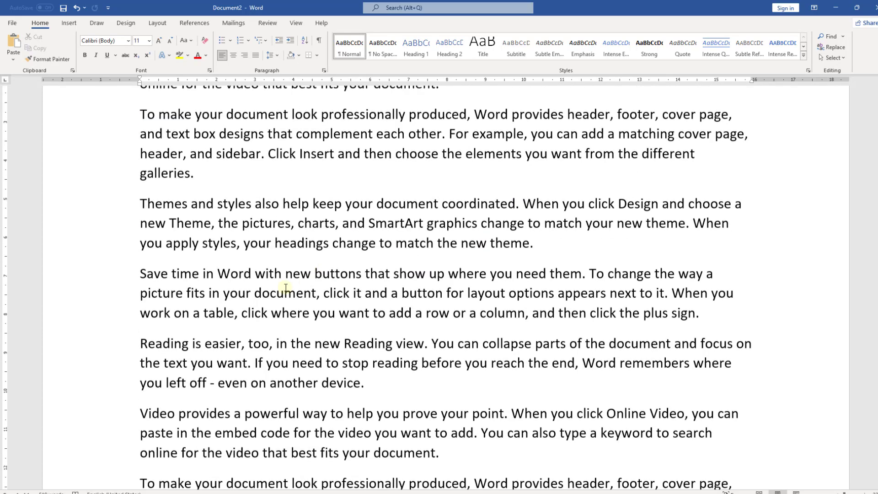
pyautogui.scroll(-3, 201, 316)
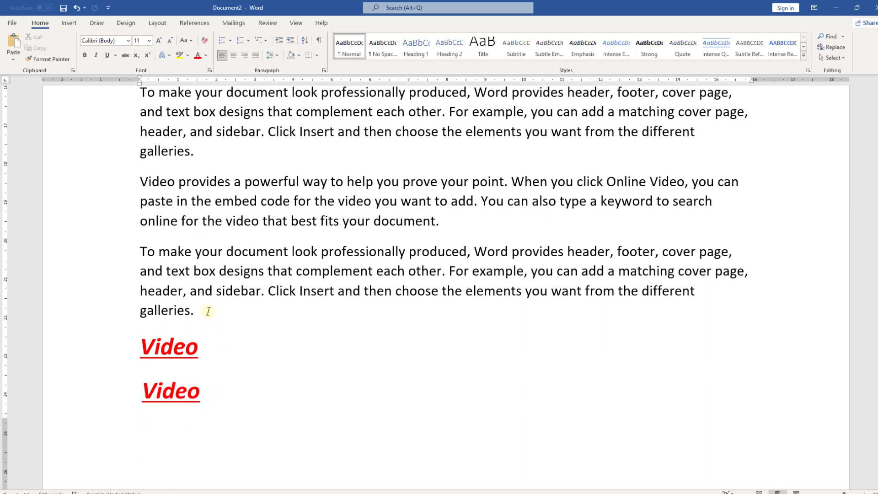
pyautogui.hotkey('ctrl', 'z')
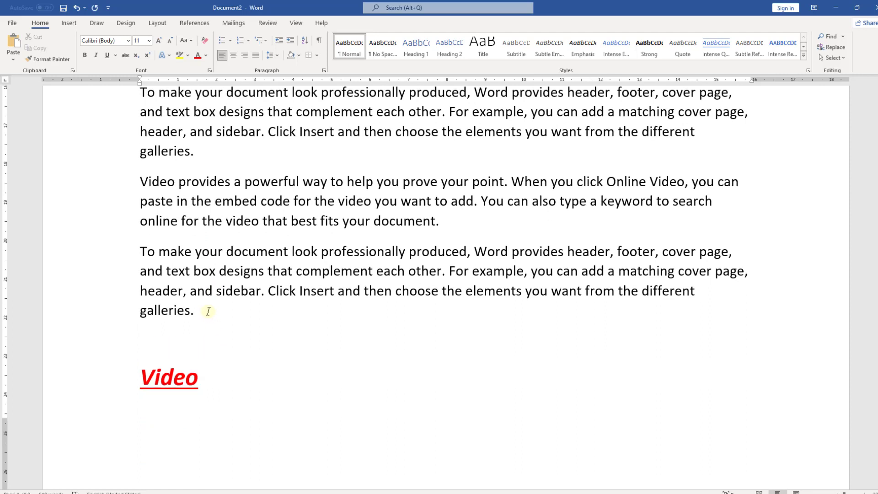
# Examine Paste Special formats Unformatted Text, Formatted Text (RTF) and Picture (Enhanced Metafile), plus the paste options, without pasting
pyautogui.click(13, 63)
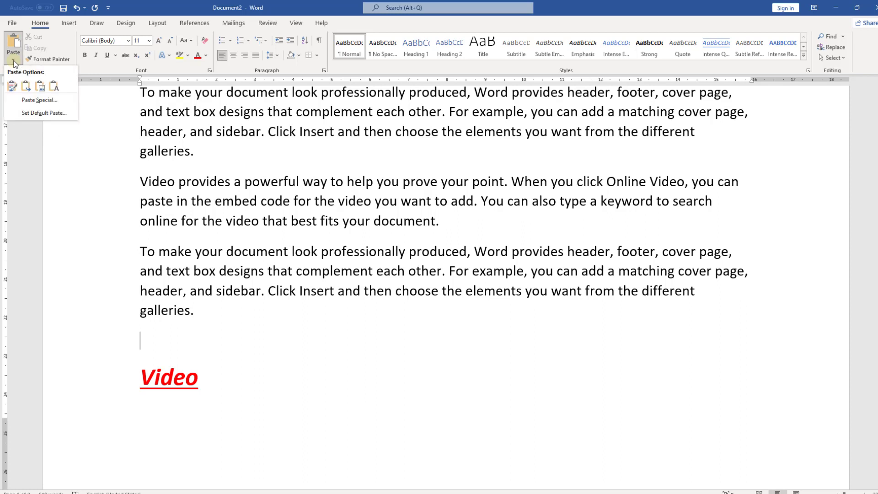
pyautogui.click(37, 101)
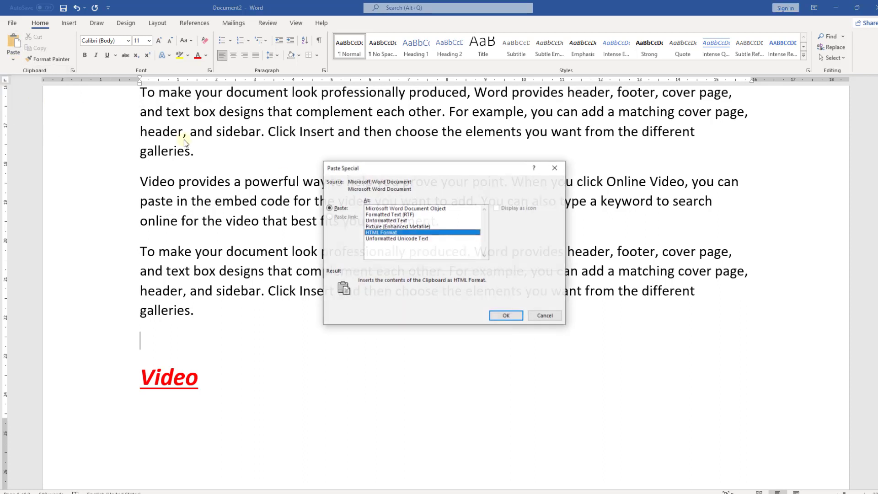
pyautogui.click(416, 221)
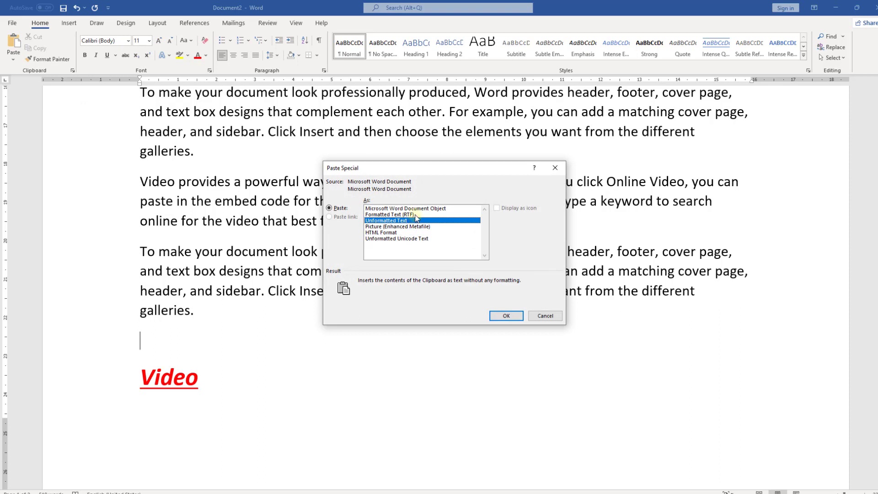
pyautogui.click(414, 215)
pyautogui.click(414, 227)
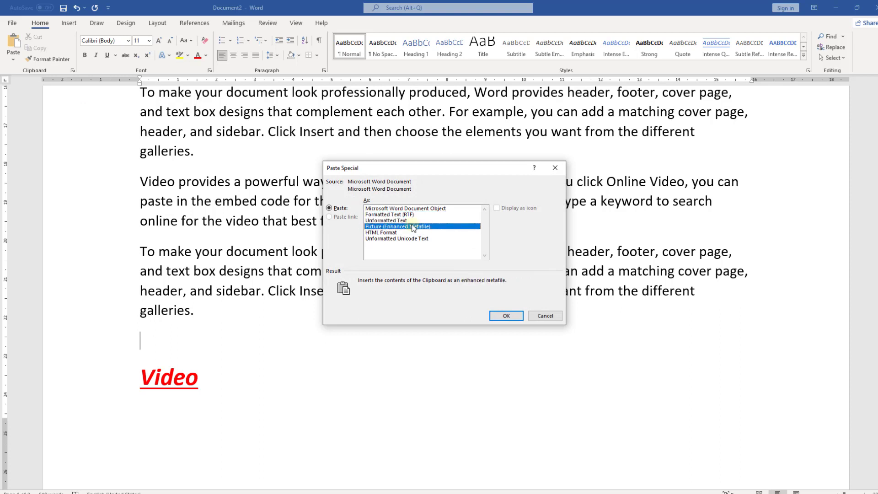
pyautogui.press('Escape')
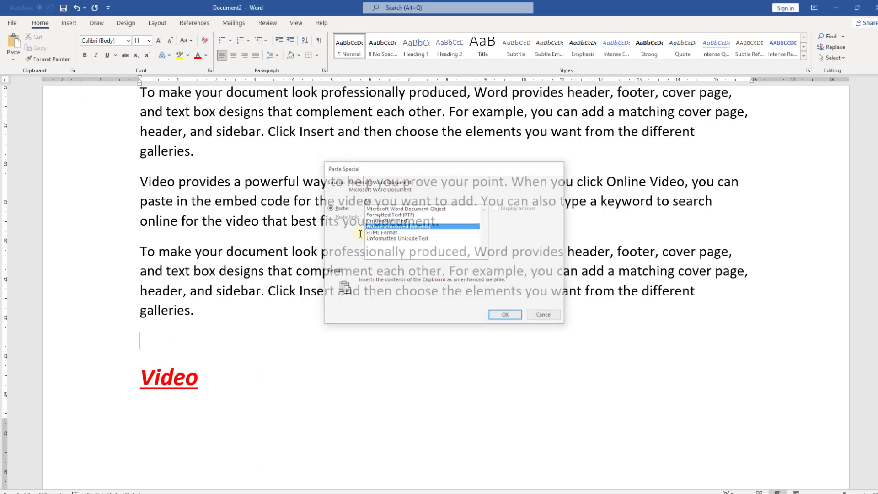
pyautogui.click(14, 58)
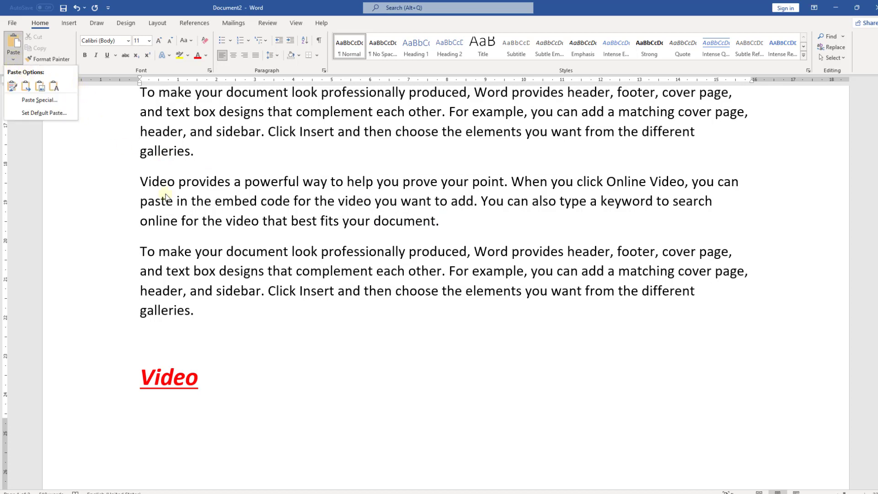
pyautogui.click(260, 366)
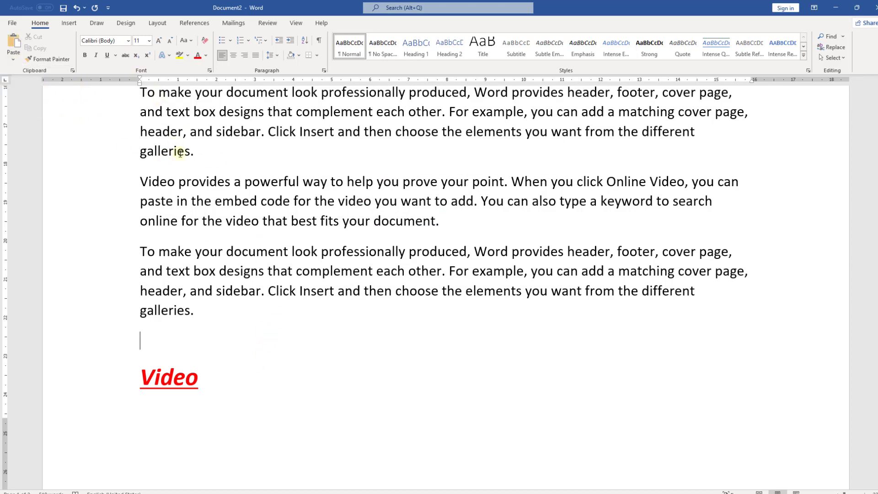
# Make the "Video provides" paragraph below "Reading is easier" bold, and try italic on it before switching italic off
pyautogui.write('Video provides a powerful way to help you prove your point. When you click Online Video, you can paste in the embed code for the video you want to add. You can also type a keyword to search online for the video that best fits your document. To make your document look professionally produced, Word provides header, footer, cover page, and text box designs that complement each other. For example, you can add a matching cover page, header, and sidebar. Click Insert and then choose the elements you want from the different galleries.')
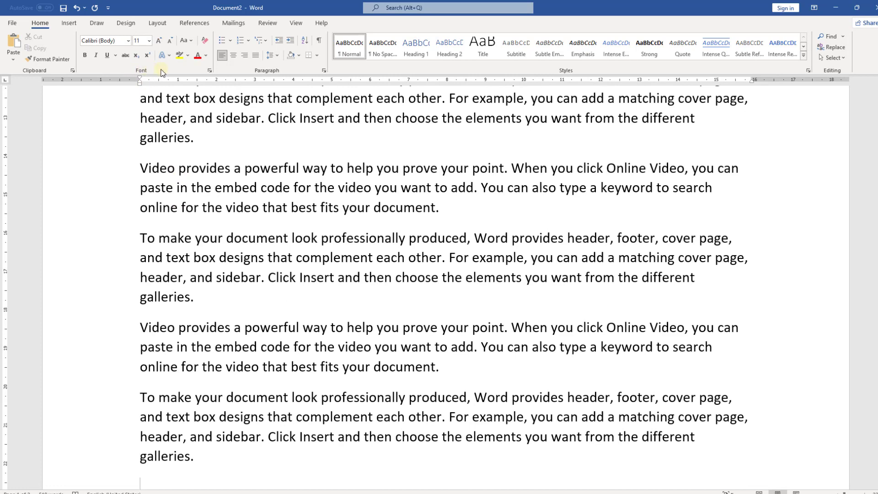
pyautogui.scroll(3, 196, 192)
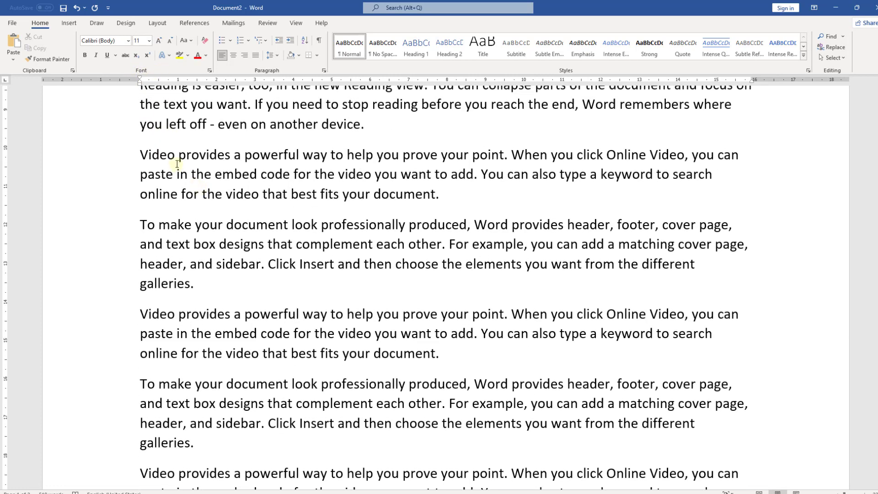
pyautogui.moveTo(143, 155); pyautogui.dragTo(446, 188)
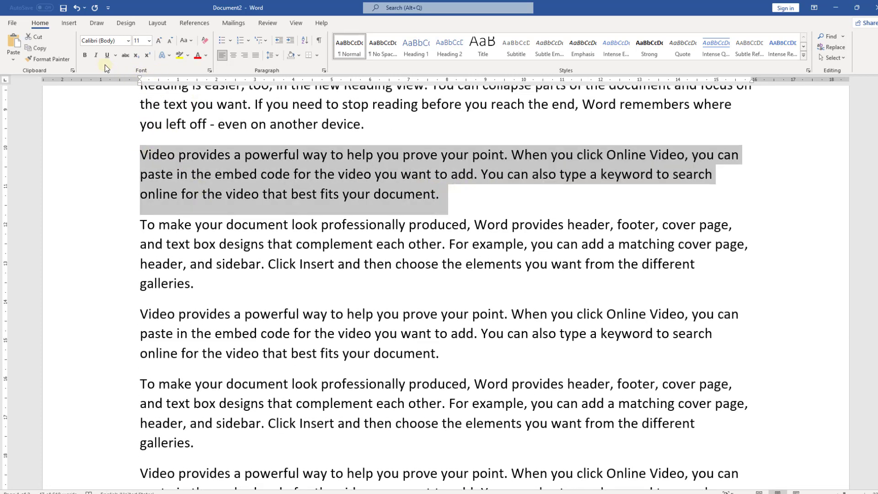
pyautogui.click(85, 56)
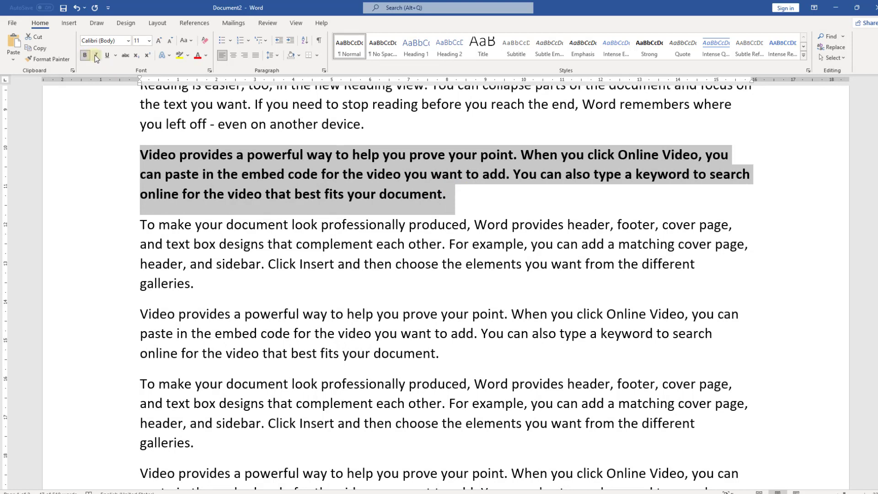
pyautogui.click(96, 55)
pyautogui.click(95, 55)
# Preview underline styles for the bold paragraph and underline it with a single light blue line
pyautogui.click(115, 55)
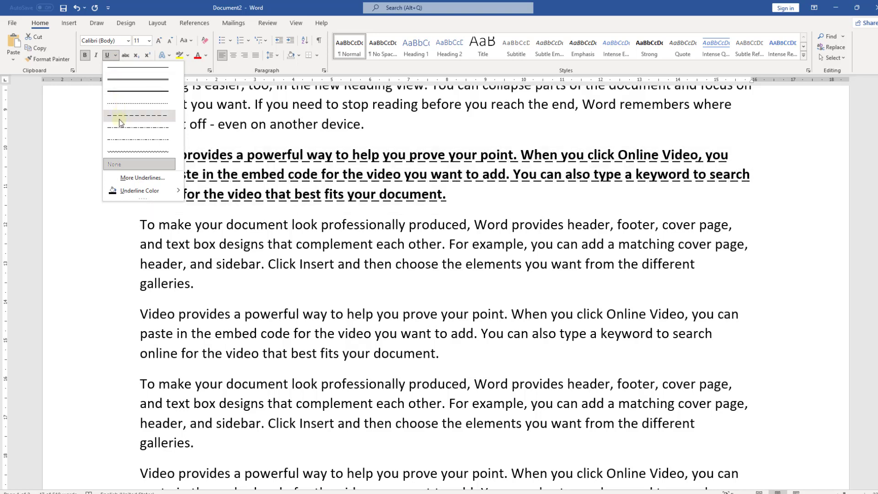
pyautogui.moveTo(136, 189)
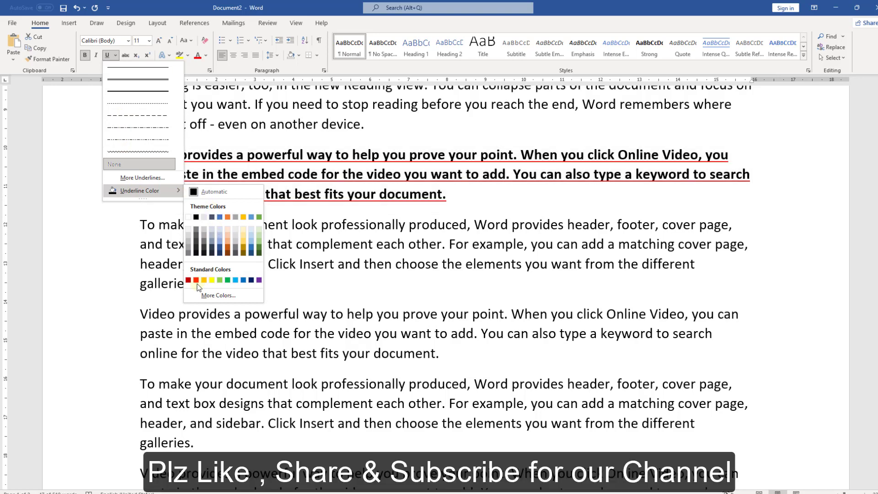
pyautogui.click(236, 281)
pyautogui.click(346, 195)
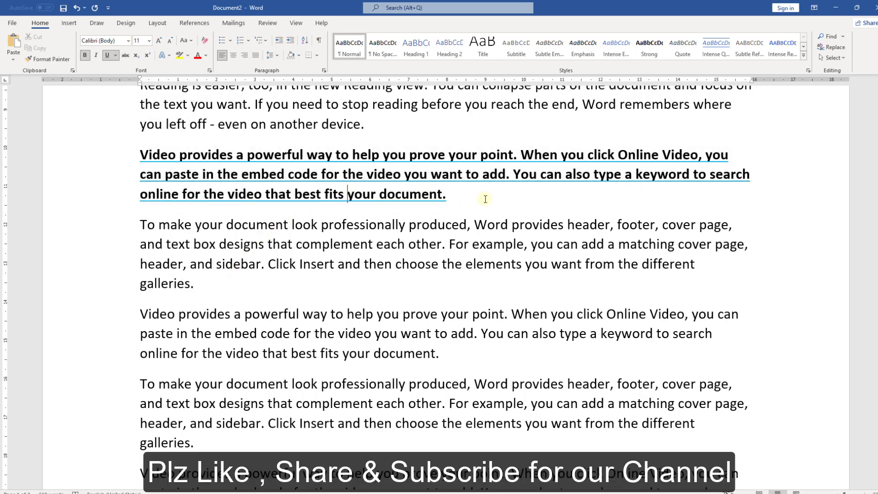
# Browse the fonts for the bold underlined paragraph, keep Calibri, and shrink its text stepwise to 9 pt
pyautogui.moveTo(486, 198); pyautogui.dragTo(121, 164)
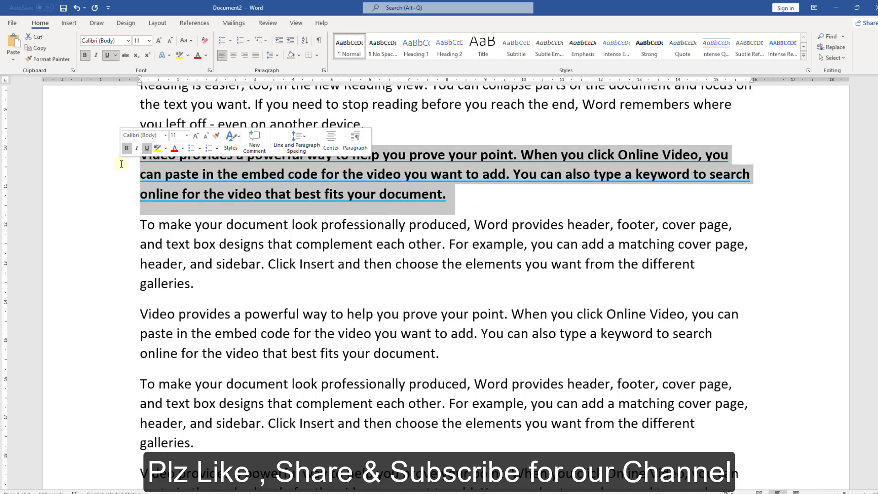
pyautogui.click(128, 41)
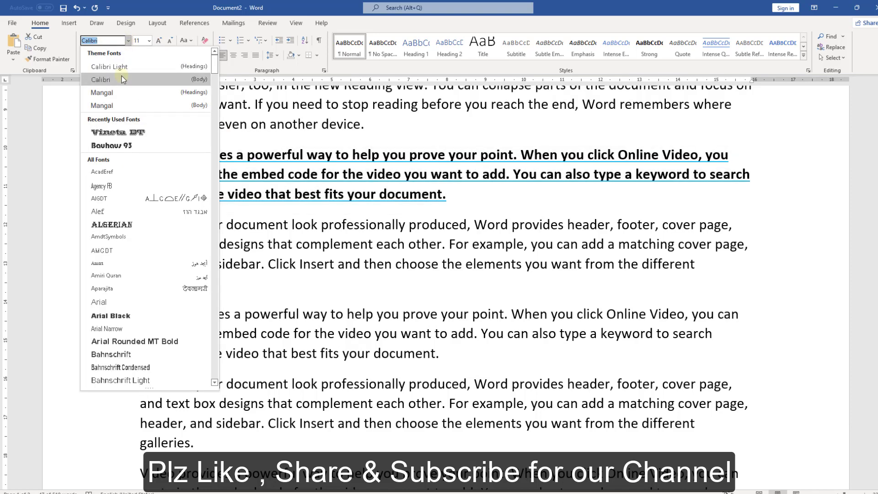
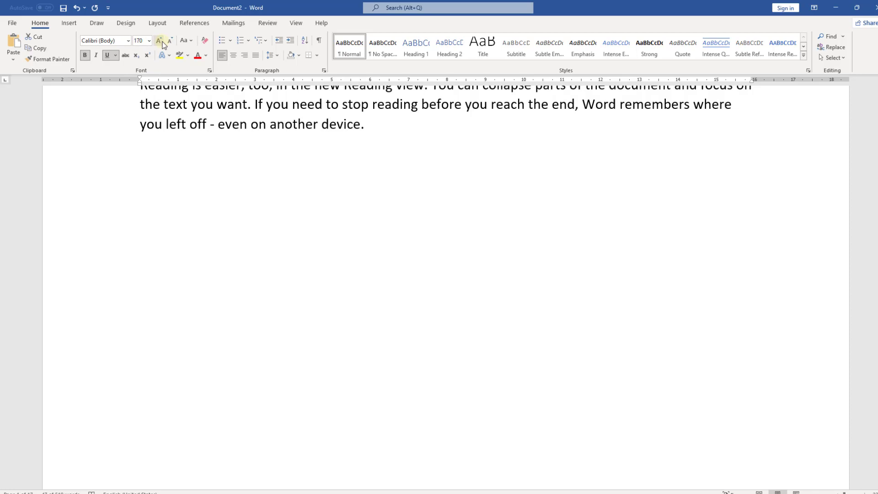
pyautogui.click(162, 43)
pyautogui.click(169, 41)
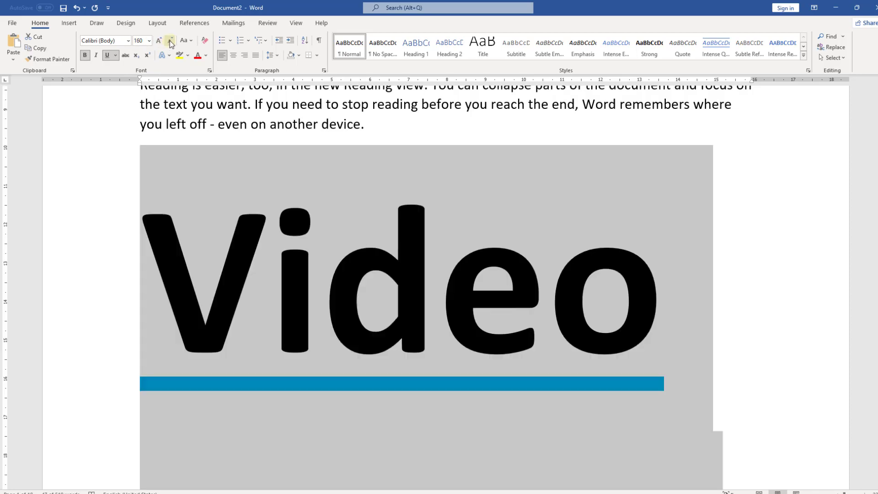
pyautogui.click(169, 41)
pyautogui.click(169, 41)
pyautogui.click(170, 42)
pyautogui.doubleClick(169, 40)
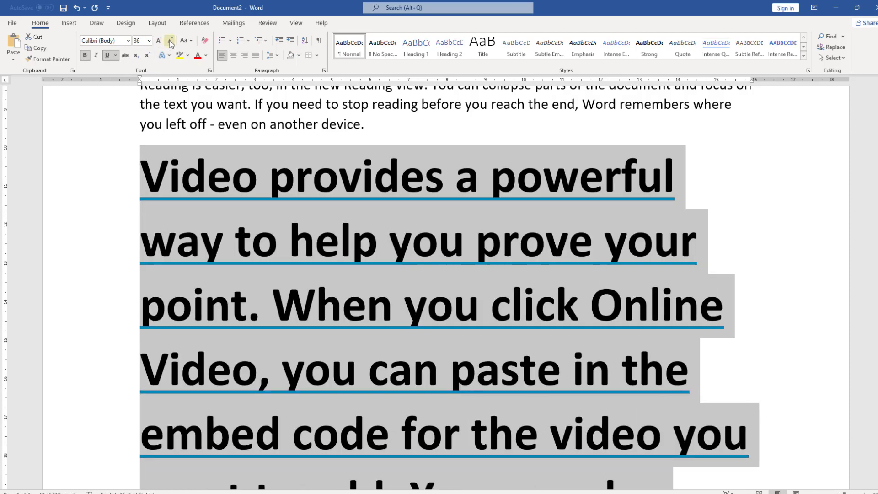
pyautogui.click(169, 41)
pyautogui.click(169, 40)
pyautogui.doubleClick(169, 40)
pyautogui.doubleClick(169, 40)
pyautogui.doubleClick(169, 40)
pyautogui.click(169, 41)
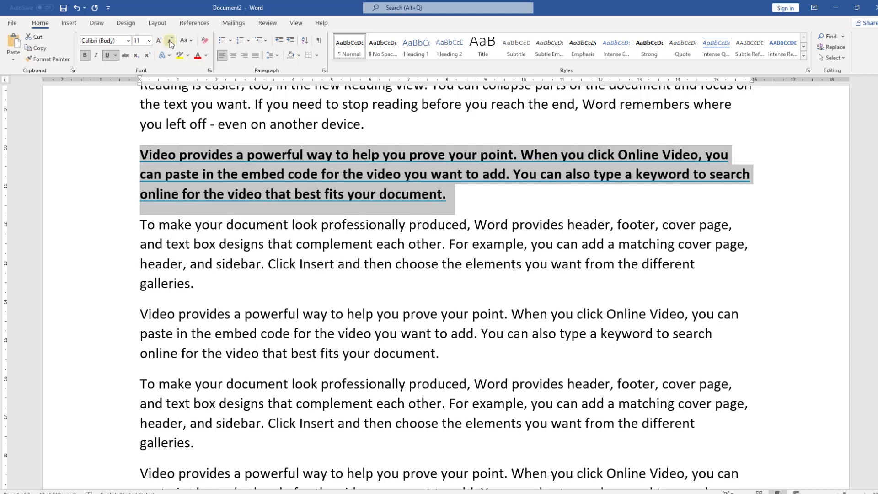
pyautogui.doubleClick(169, 40)
pyautogui.click(170, 40)
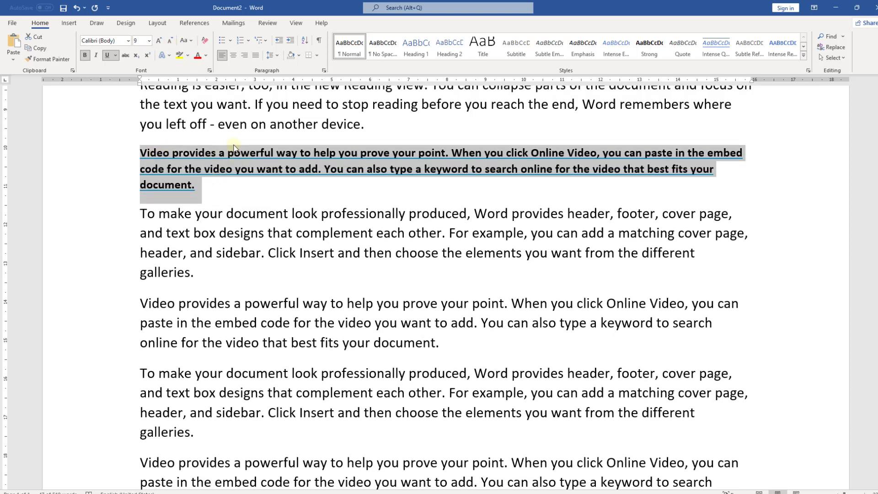
# Change the case of the selected underlined paragraph to UPPERCASE, followed by Capitalize Each Word
pyautogui.click(191, 41)
pyautogui.click(201, 80)
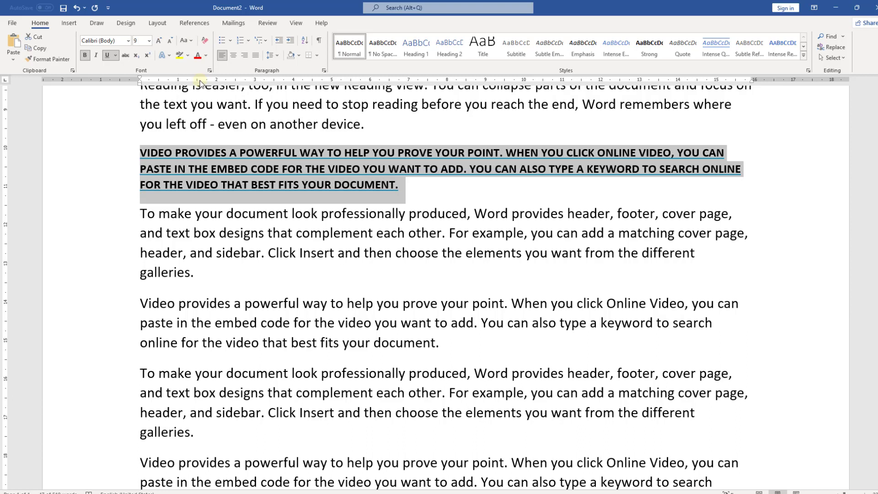
pyautogui.click(185, 41)
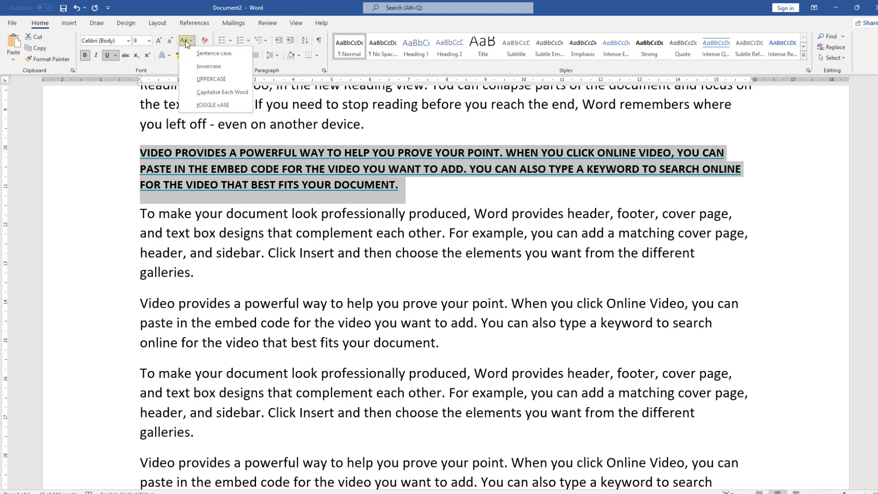
pyautogui.click(206, 89)
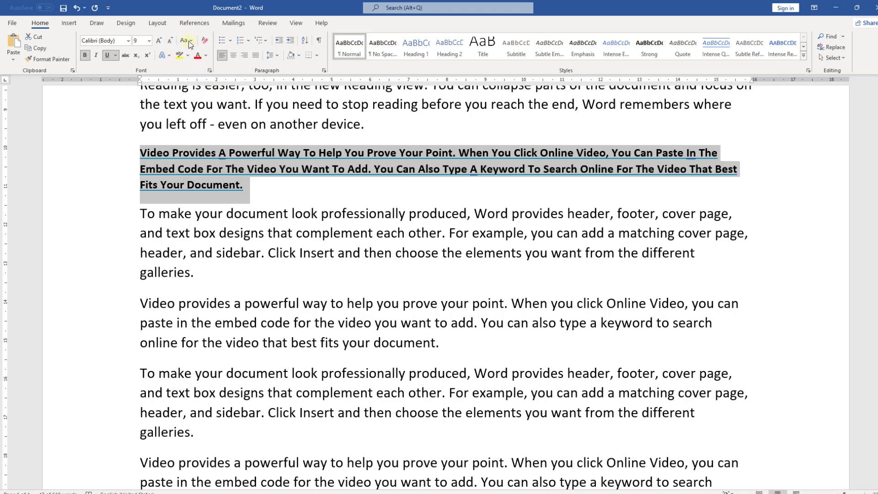
# Cycle the selected underlined paragraph's case through tOGGLE cASE and Sentence case, ending on lowercase
pyautogui.click(189, 40)
pyautogui.click(198, 105)
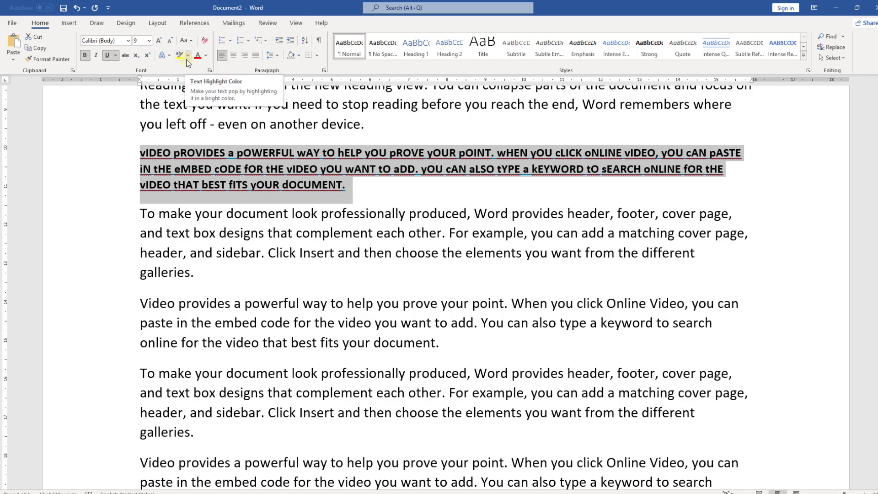
pyautogui.click(186, 42)
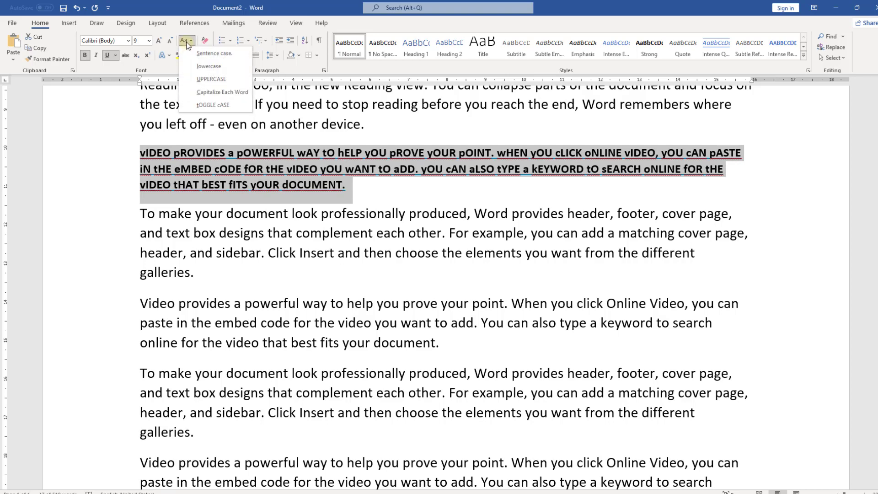
pyautogui.click(191, 54)
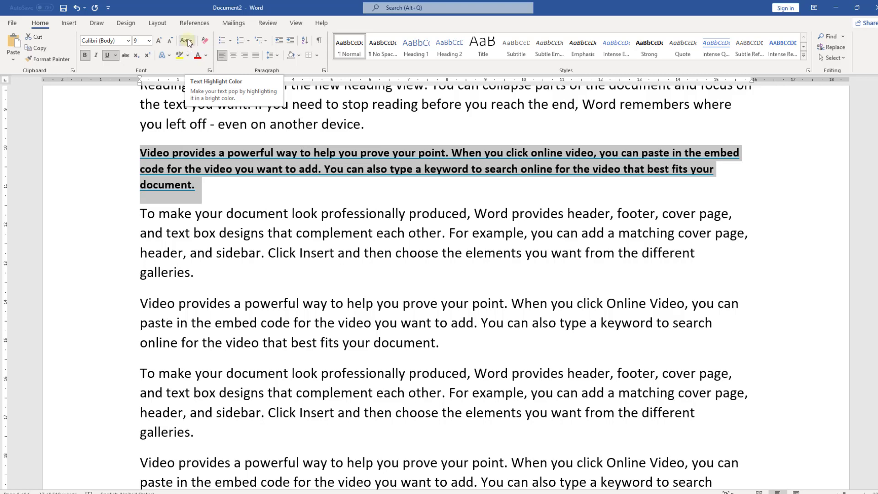
pyautogui.click(188, 41)
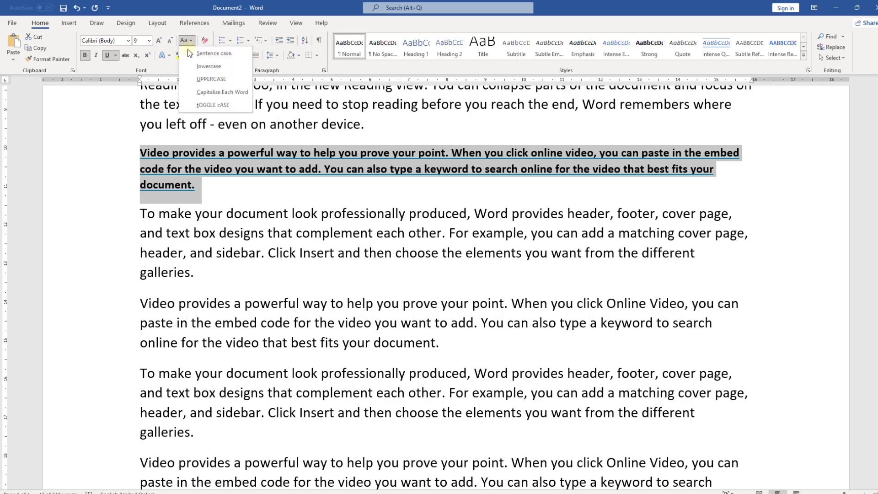
pyautogui.click(188, 66)
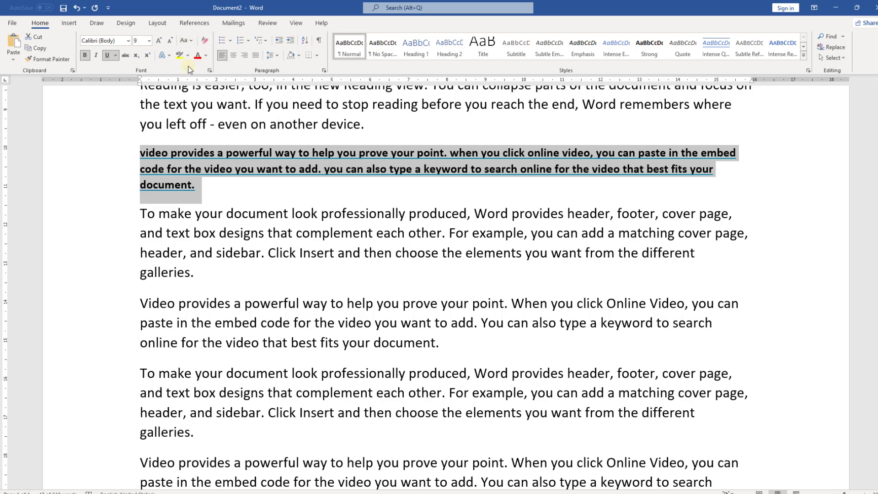
pyautogui.click(184, 41)
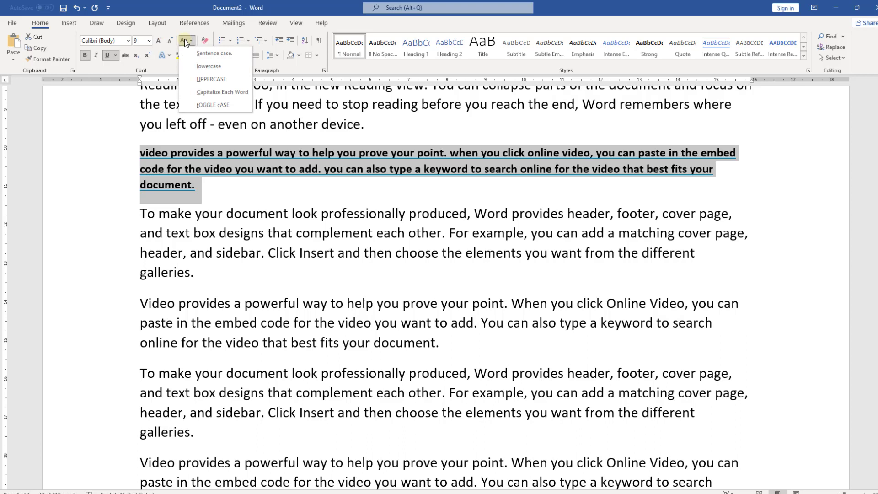
pyautogui.click(185, 40)
pyautogui.click(188, 40)
pyautogui.click(188, 39)
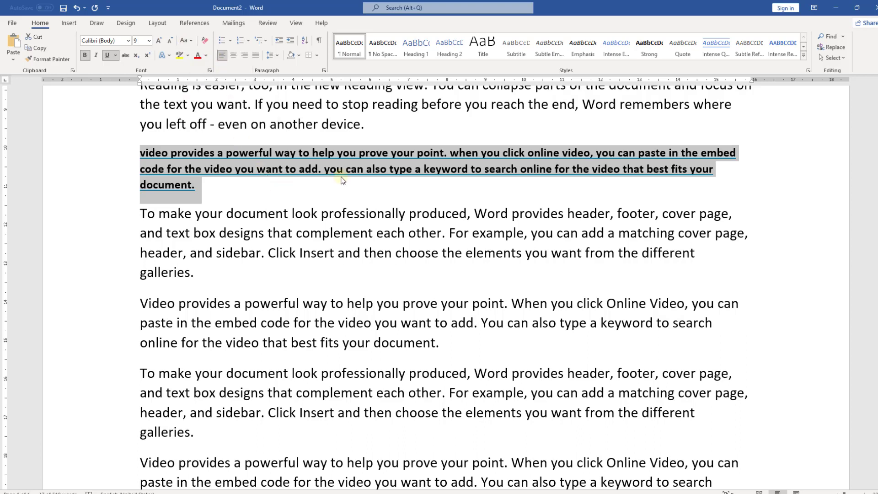
pyautogui.click(322, 168)
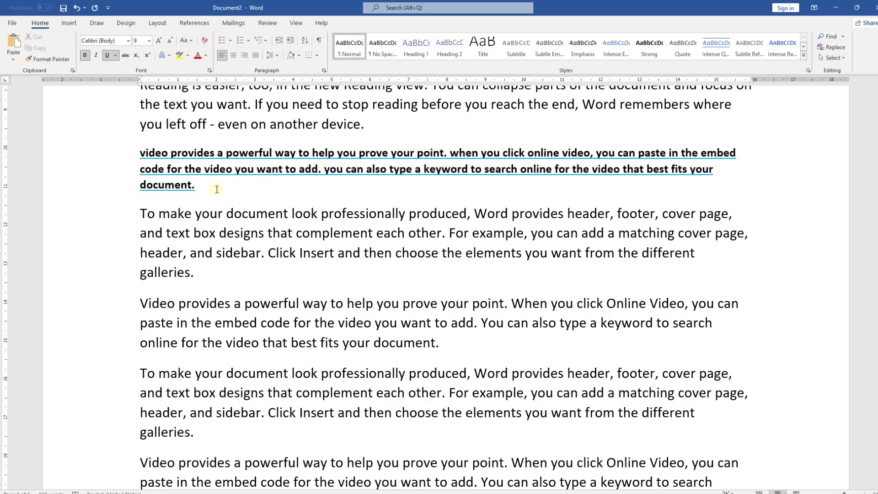
# Recolour the bold underlined paragraph with a light orange solid text fill through the More Gradients options and close the text effects settings
pyautogui.moveTo(129, 185); pyautogui.dragTo(129, 167)
pyautogui.click(249, 211)
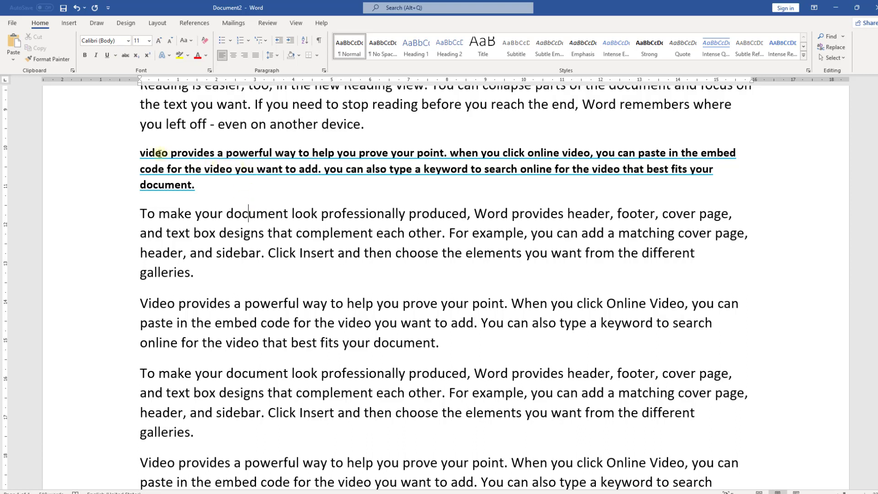
pyautogui.moveTo(140, 154); pyautogui.dragTo(192, 185)
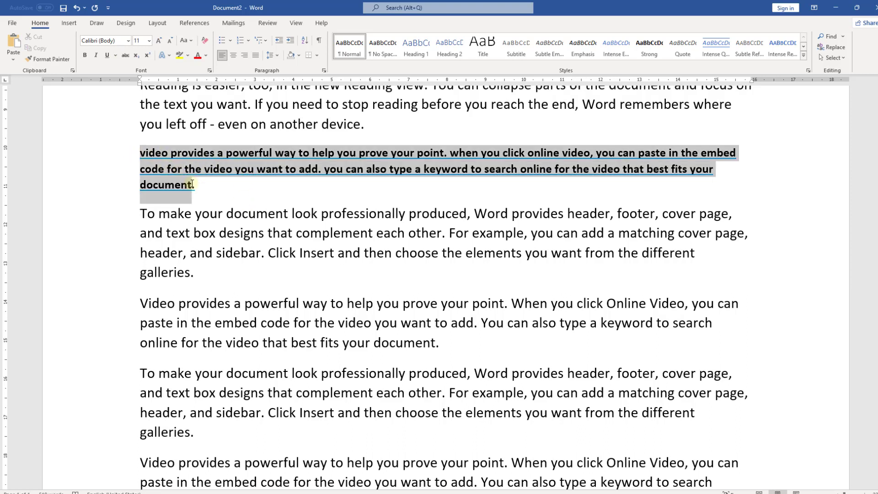
pyautogui.click(206, 55)
pyautogui.moveTo(238, 185)
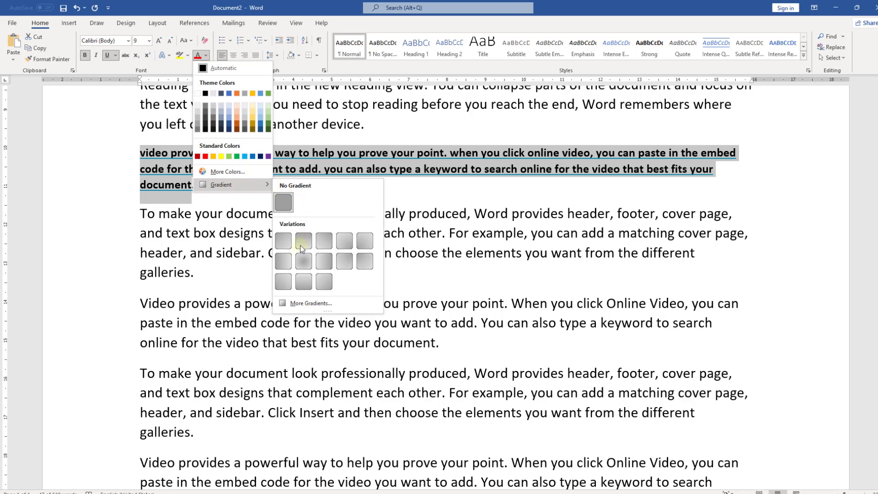
pyautogui.click(319, 304)
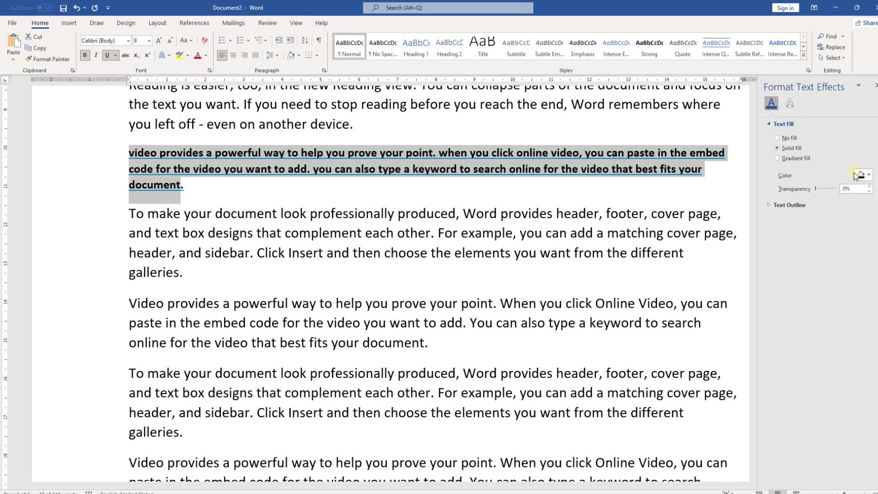
pyautogui.click(869, 176)
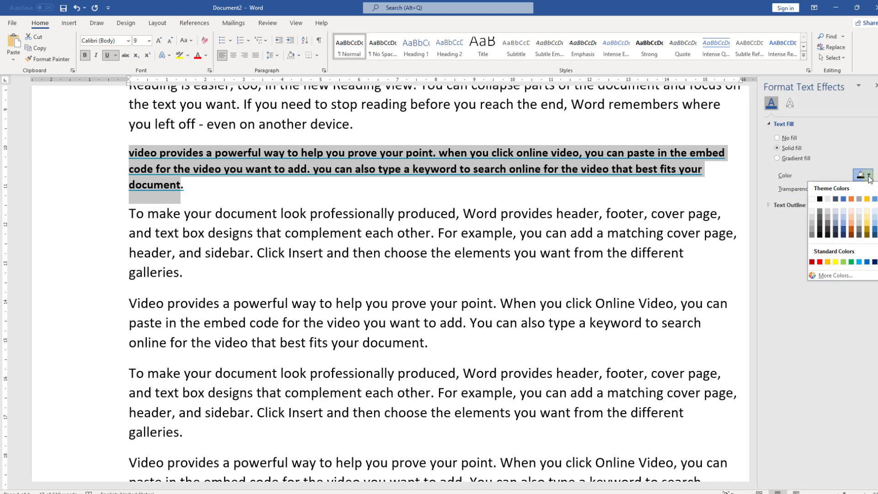
pyautogui.click(849, 222)
pyautogui.click(624, 176)
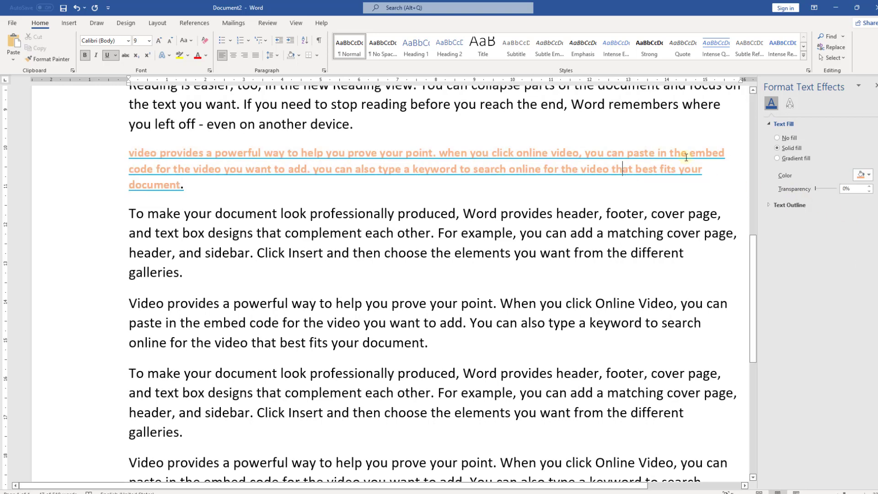
pyautogui.click(874, 86)
# Browse the text effects for the light orange paragraph and keep the No Shadow option
pyautogui.moveTo(205, 192); pyautogui.dragTo(139, 152)
pyautogui.click(169, 56)
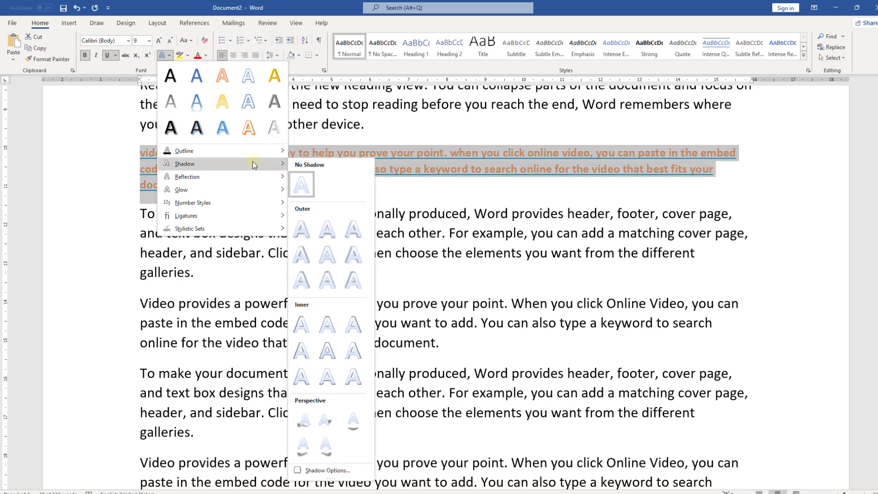
pyautogui.moveTo(238, 156)
pyautogui.click(311, 183)
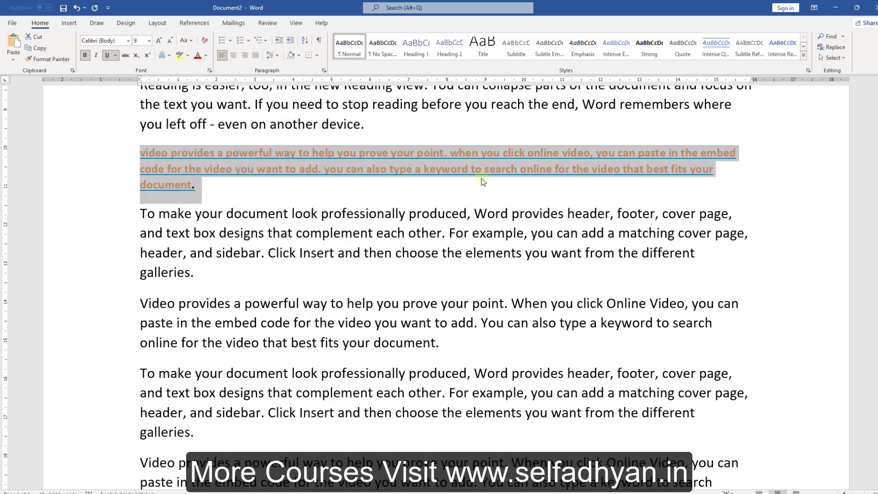
pyautogui.click(280, 186)
# Clear all formatting from the light orange underlined paragraph
pyautogui.scroll(3, 281, 185)
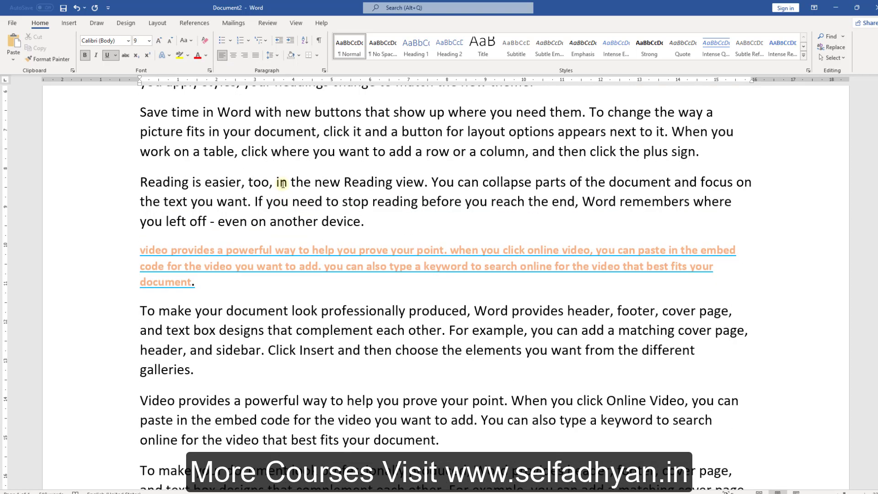
pyautogui.tripleClick(152, 260)
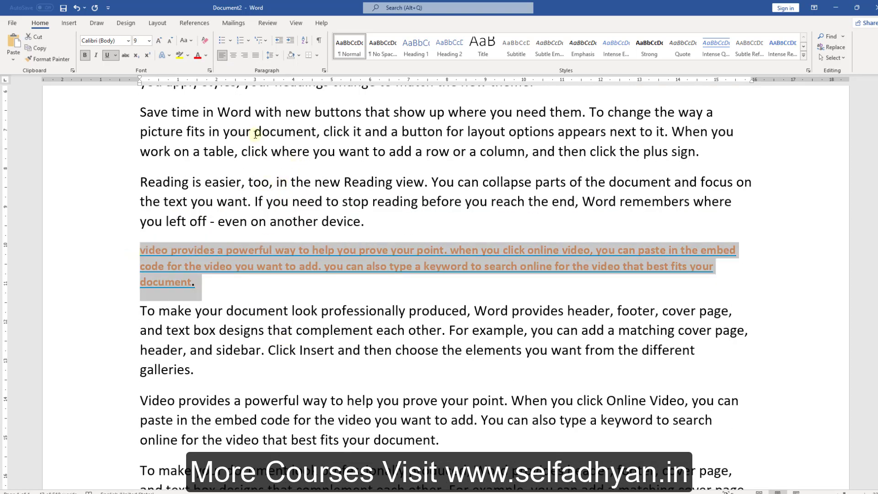
pyautogui.scroll(1, 266, 229)
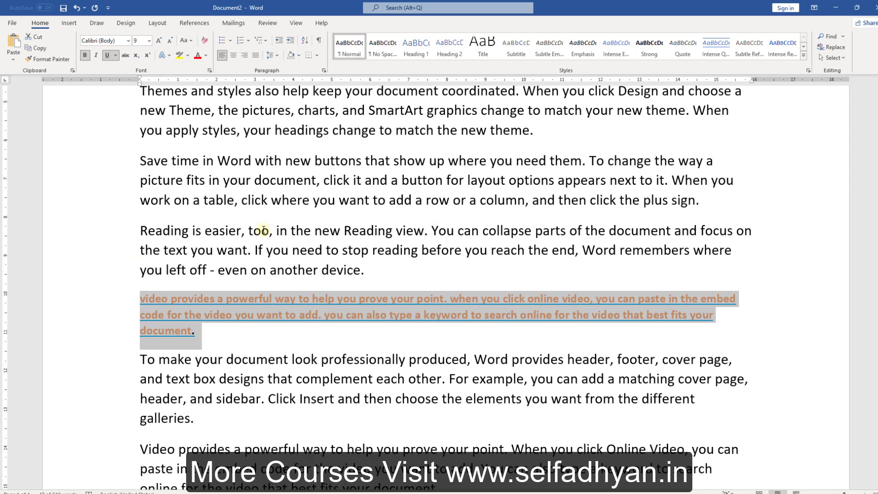
pyautogui.click(205, 42)
pyautogui.click(326, 302)
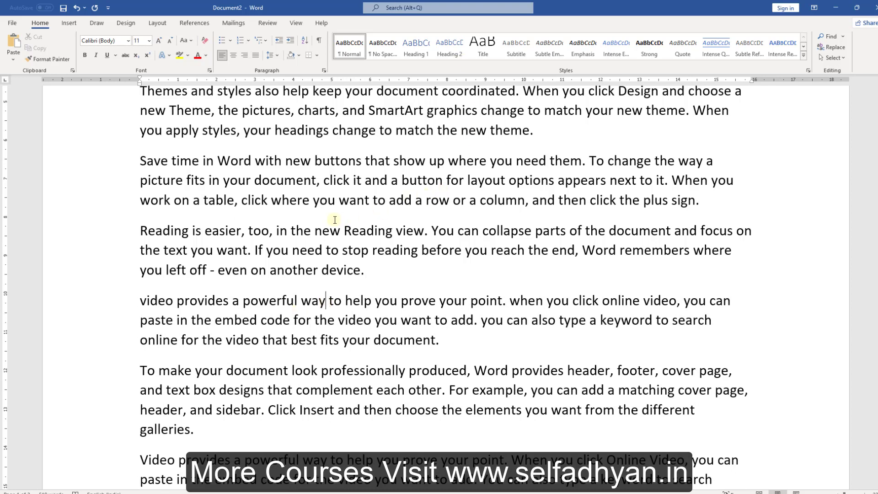
# Delete all of the document's text, including the framed red "Video" word at the beginning
pyautogui.scroll(3, 357, 270)
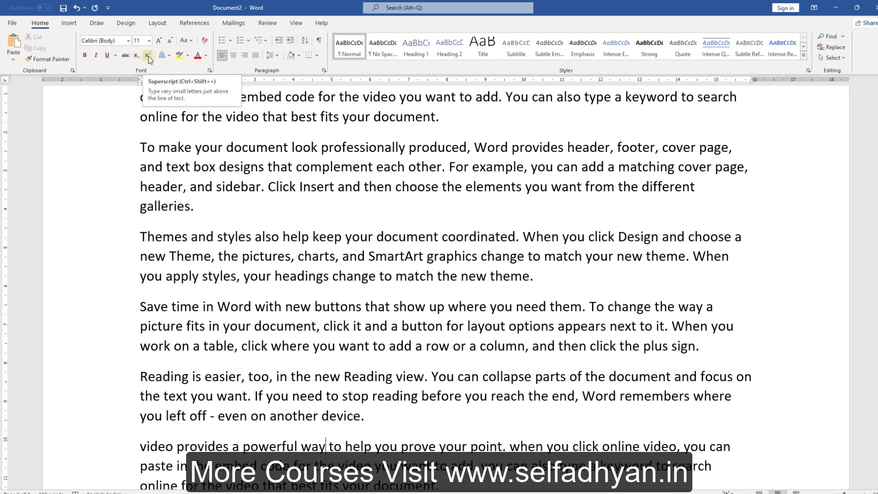
pyautogui.scroll(-5, 269, 215)
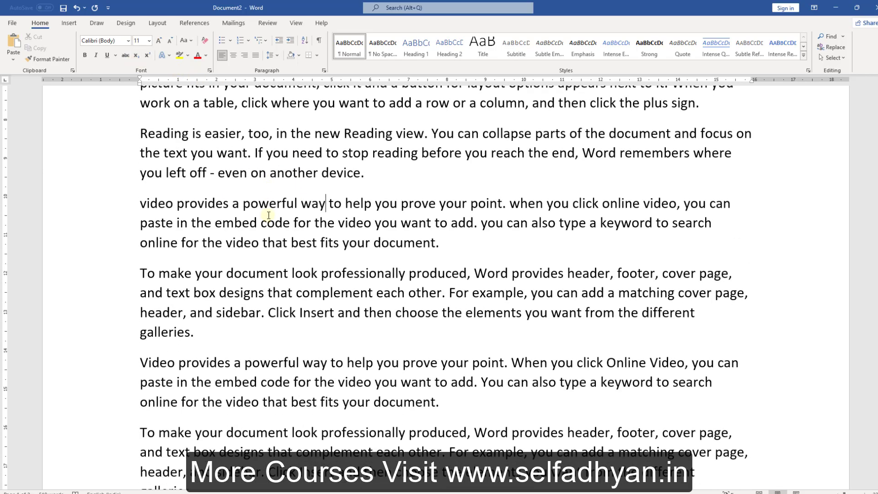
pyautogui.scroll(1, 269, 215)
pyautogui.scroll(5, 269, 215)
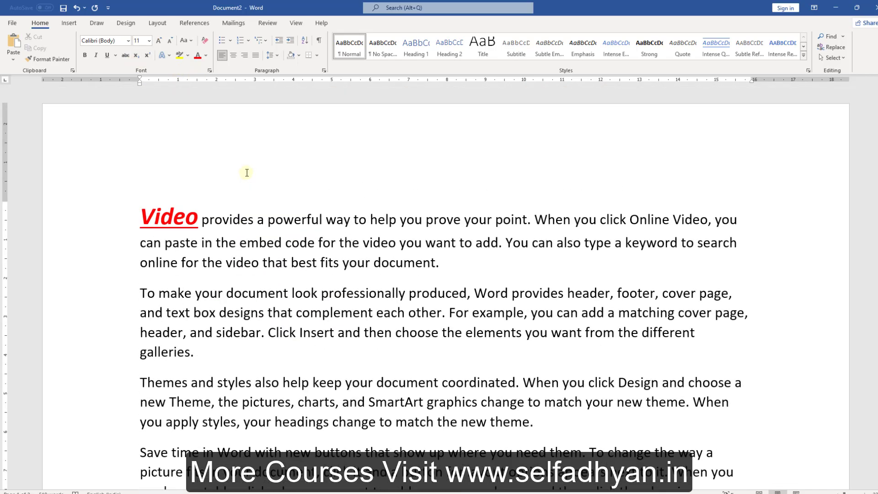
pyautogui.hotkey('ctrl', 'a')
pyautogui.press('Delete')
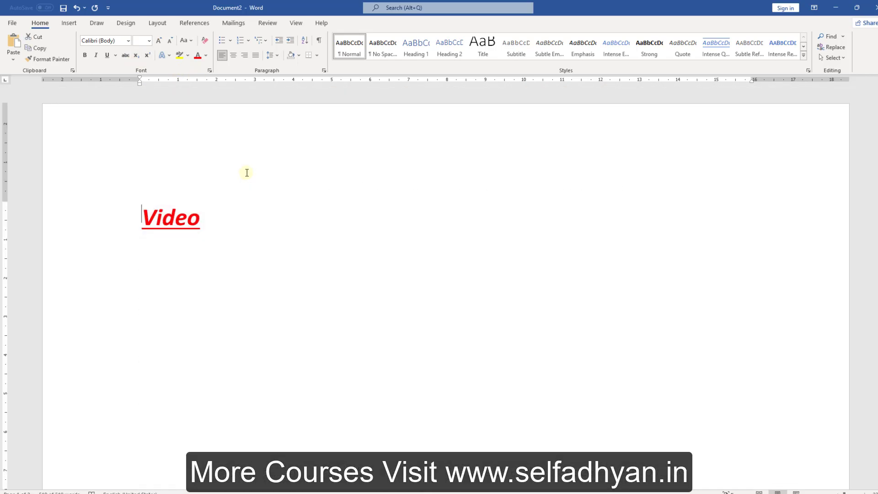
pyautogui.hotkey('ctrl', 'a')
pyautogui.press('Menu')
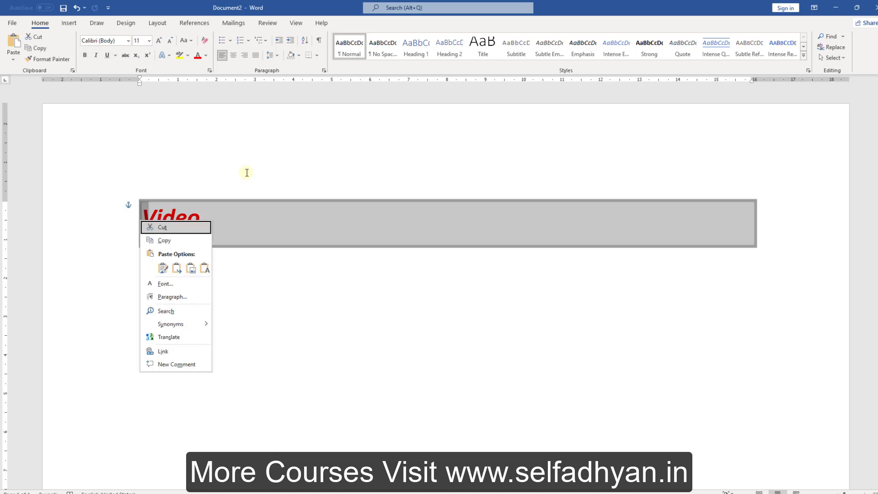
pyautogui.press('Return')
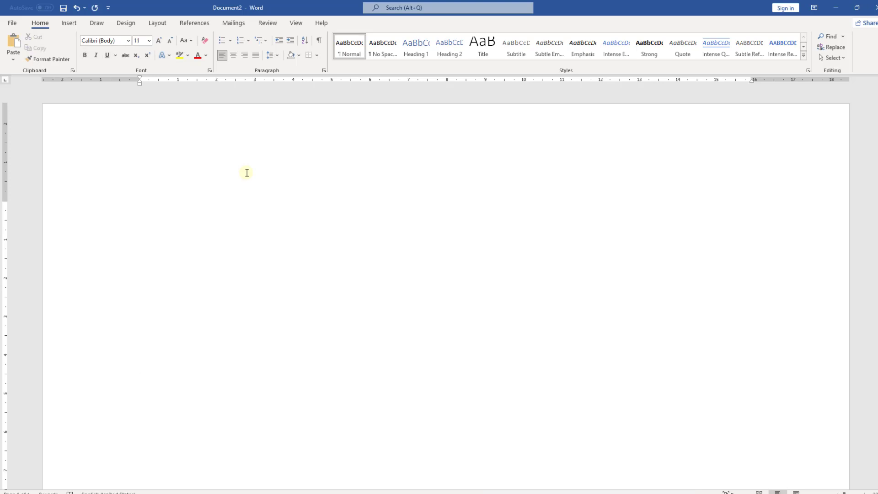
# Write "C02 HO2" in the empty document and format the 2 in both formulas as subscript
pyautogui.write('C02 HO2')
pyautogui.moveTo(201, 206); pyautogui.dragTo(187, 210)
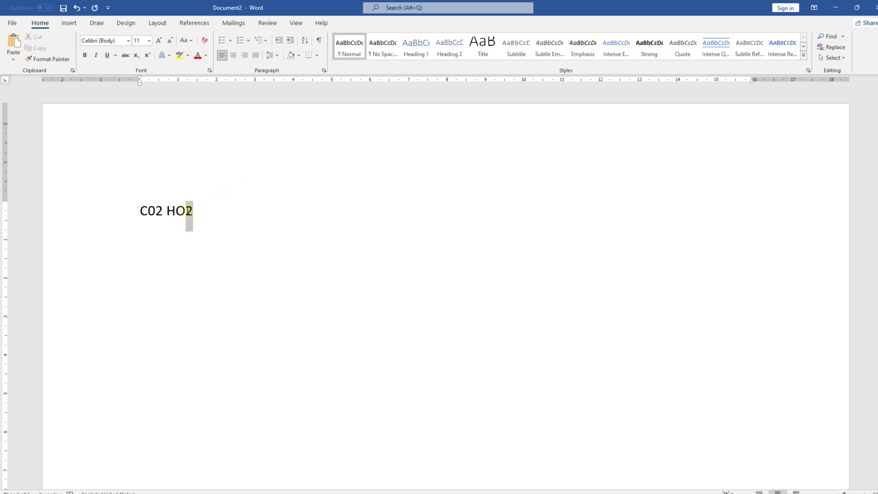
pyautogui.click(138, 58)
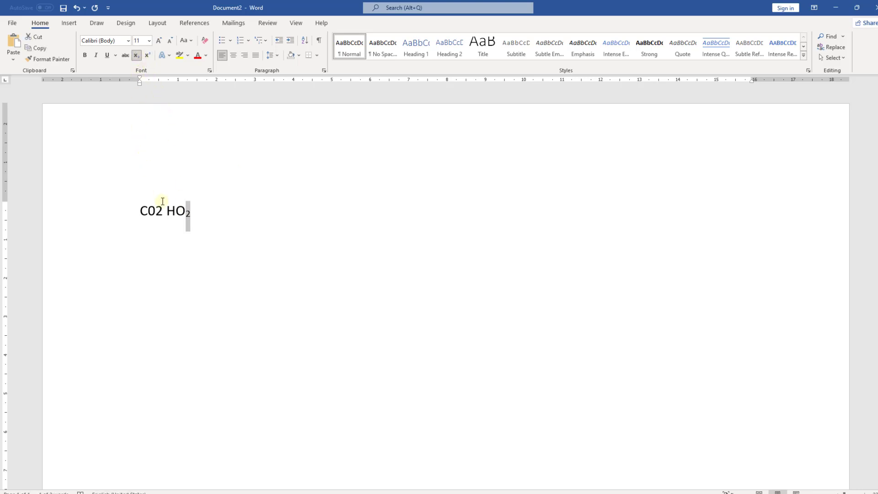
pyautogui.moveTo(159, 210); pyautogui.dragTo(164, 210)
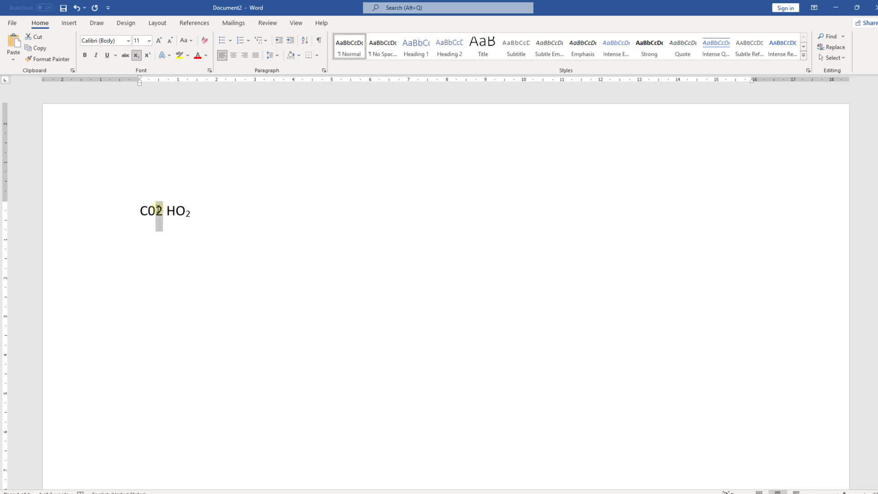
pyautogui.click(136, 57)
pyautogui.click(198, 204)
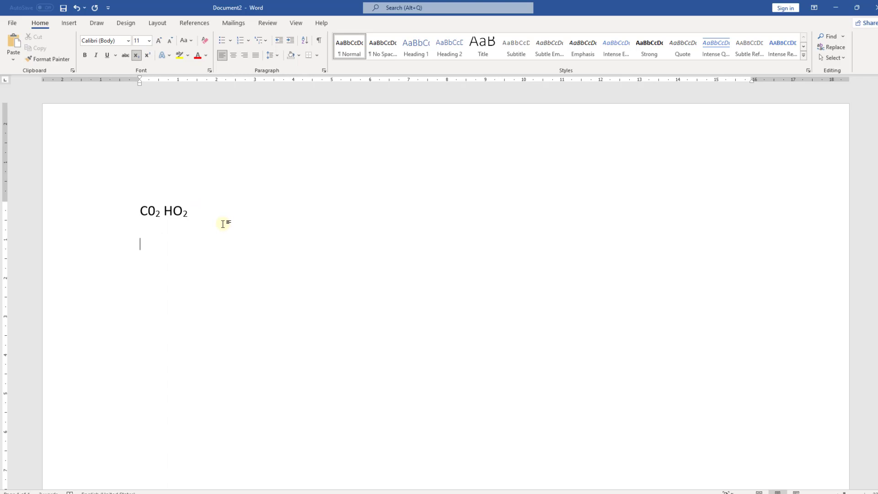
# Switch off subscript and write "9th 10th" on the line below the formulas
pyautogui.click(138, 57)
pyautogui.write('9 t')
pyautogui.press('BackSpace')
pyautogui.press('BackSpace')
pyautogui.write('th 10th ')
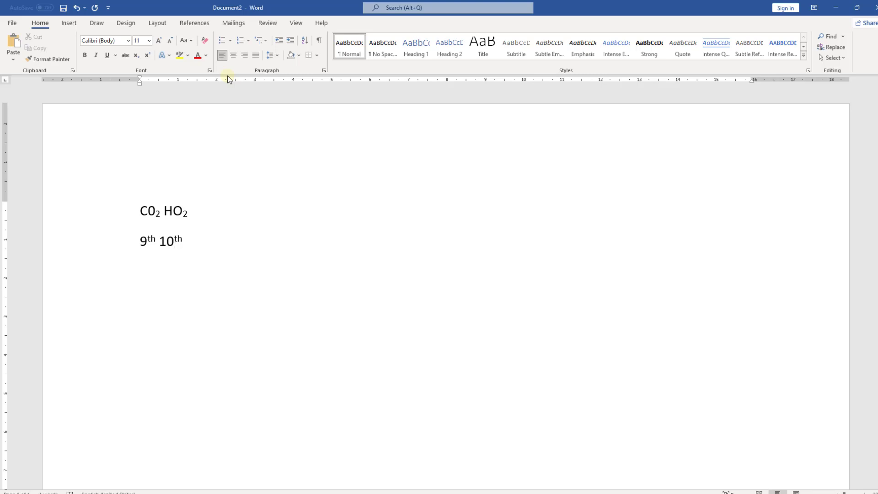
# Add "Xth" after "10th" and format its "th" as superscript
pyautogui.write('Xth')
pyautogui.moveTo(204, 241); pyautogui.dragTo(196, 242)
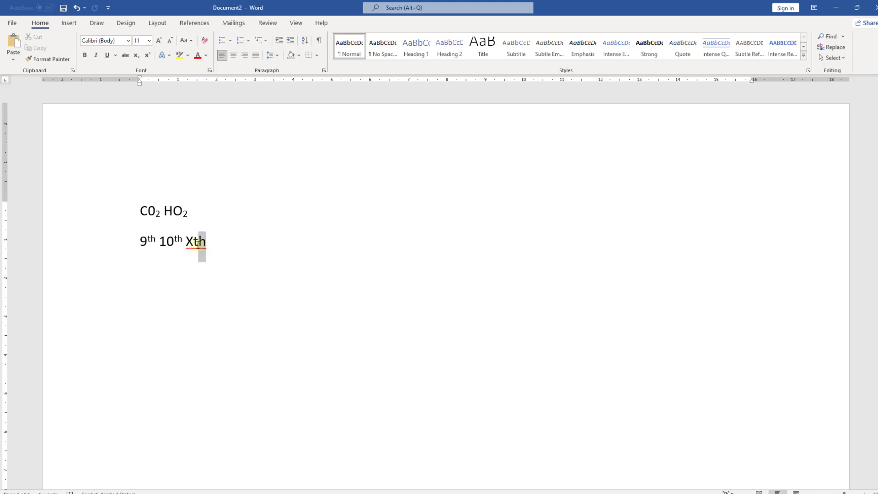
pyautogui.click(148, 55)
# Delete both lines of subscript and superscript sample text
pyautogui.click(157, 318)
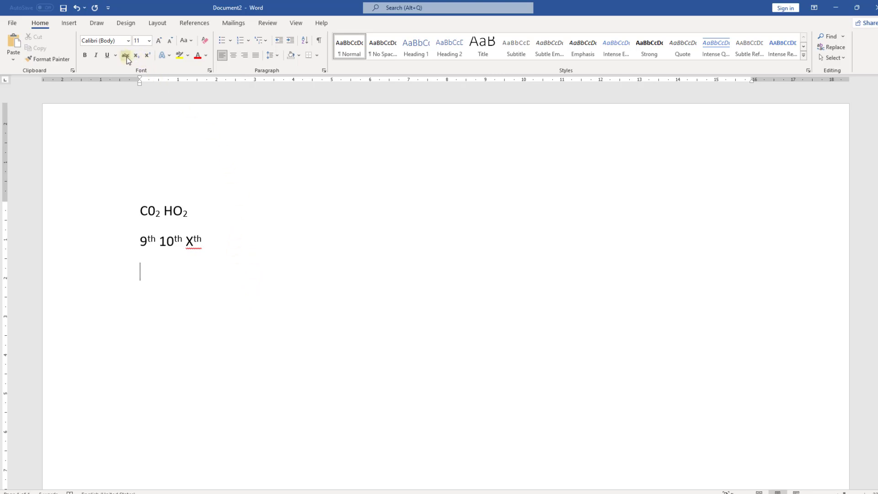
pyautogui.moveTo(215, 249); pyautogui.dragTo(117, 203)
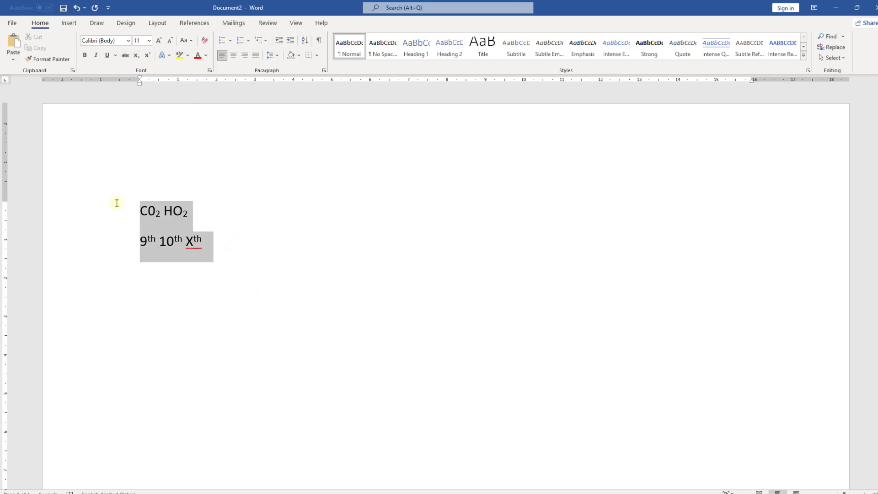
pyautogui.press('Delete')
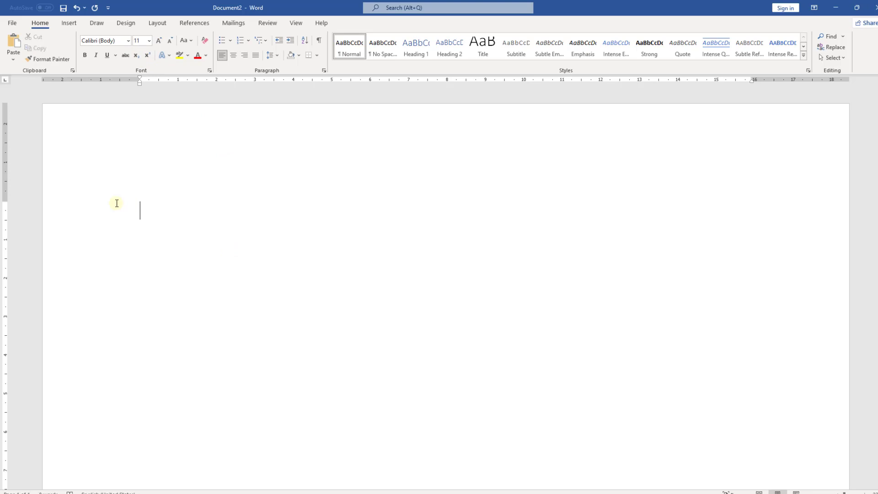
# Write "He is good actor." in the empty document and apply strikethrough to the word "good"
pyautogui.write('he is good ')
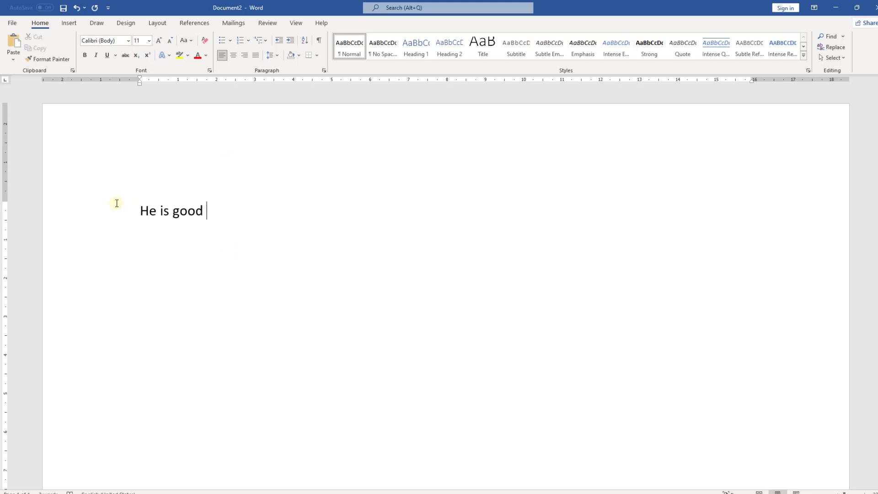
pyautogui.write('actor')
pyautogui.doubleClick(183, 212)
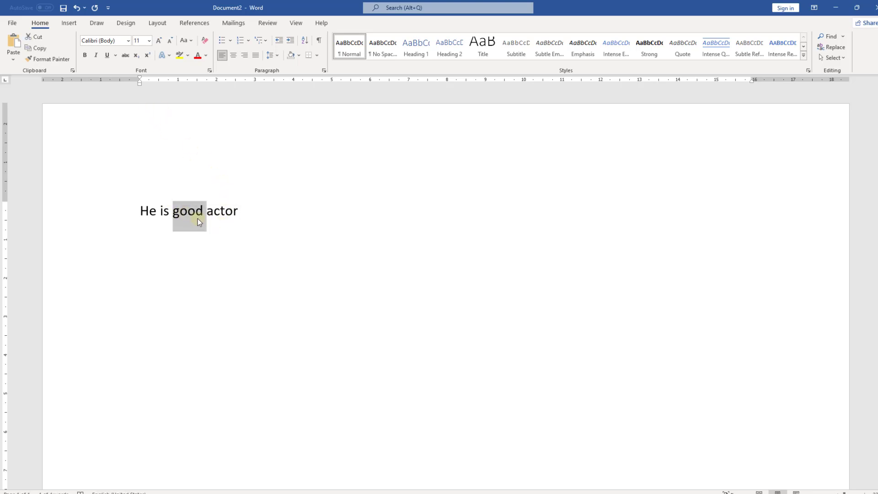
pyautogui.click(128, 60)
pyautogui.click(257, 294)
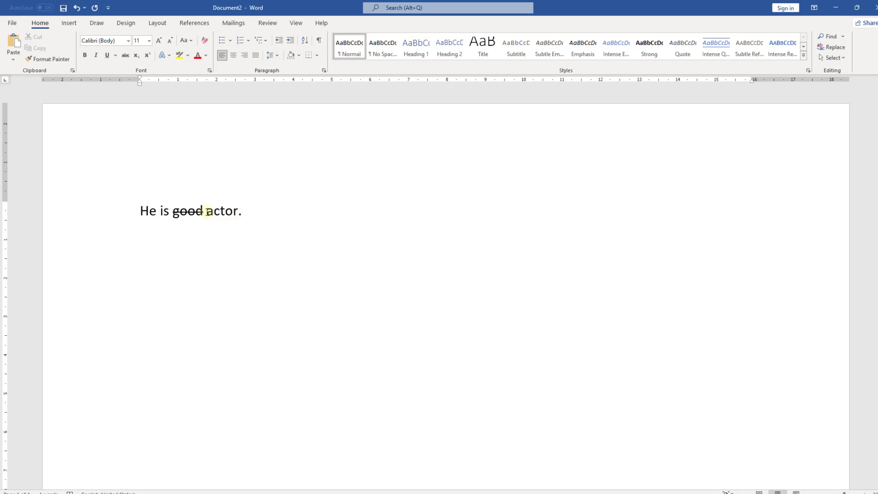
pyautogui.doubleClick(193, 211)
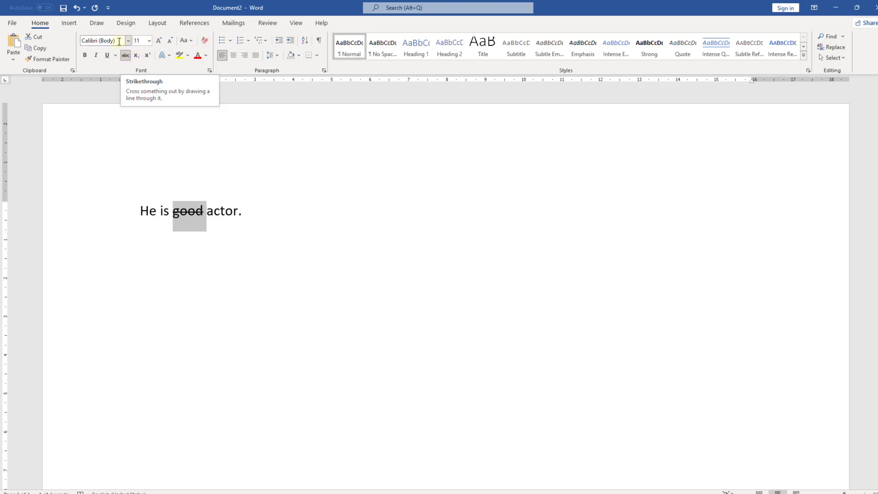
pyautogui.click(270, 237)
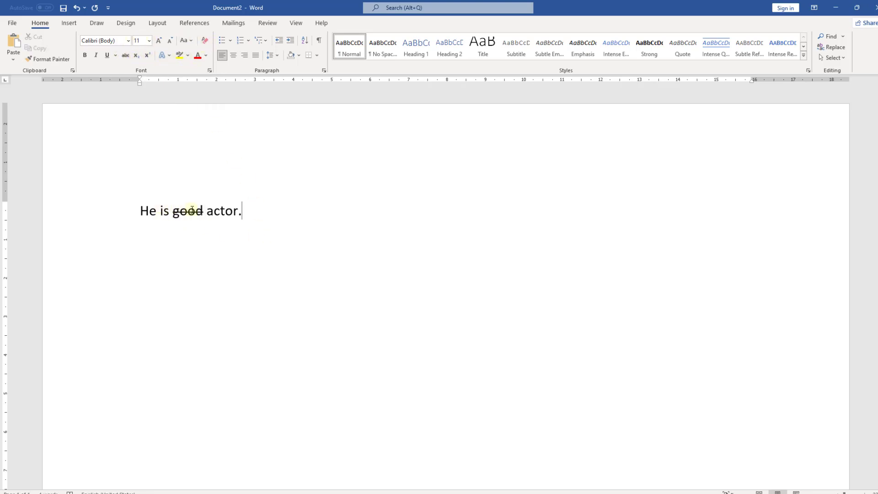
# Highlight the word "actor" in yellow
pyautogui.doubleClick(234, 211)
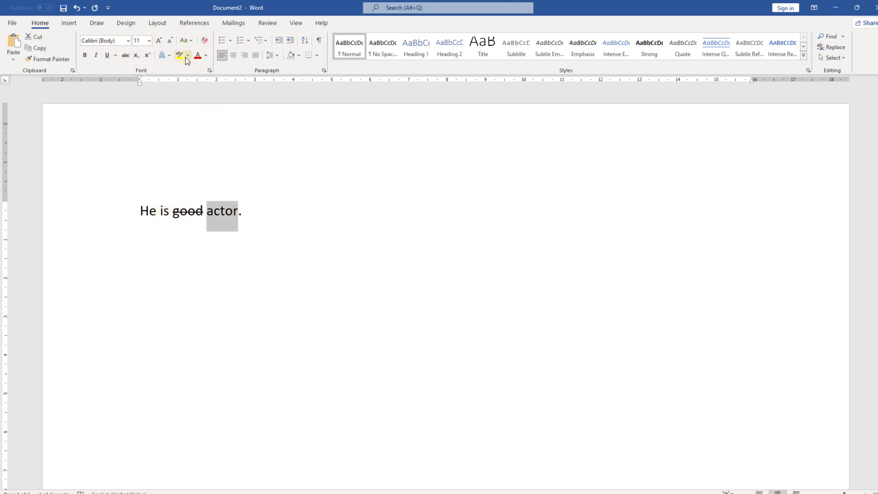
pyautogui.click(187, 56)
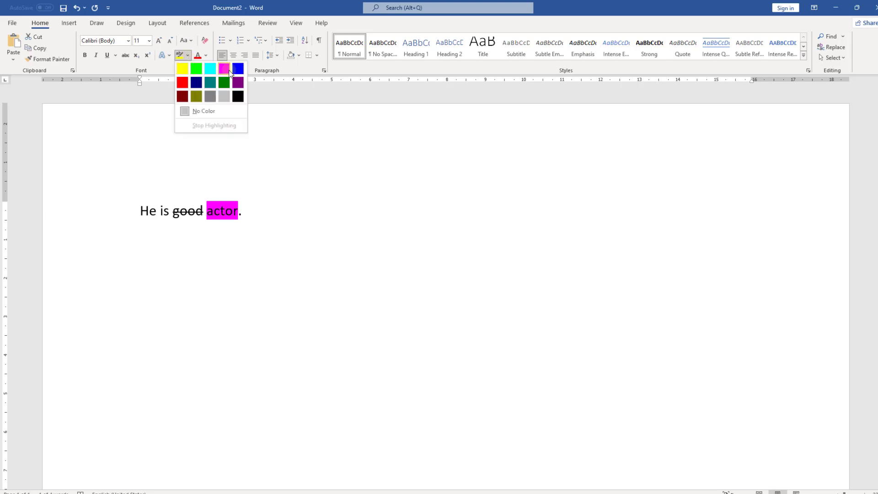
pyautogui.click(182, 68)
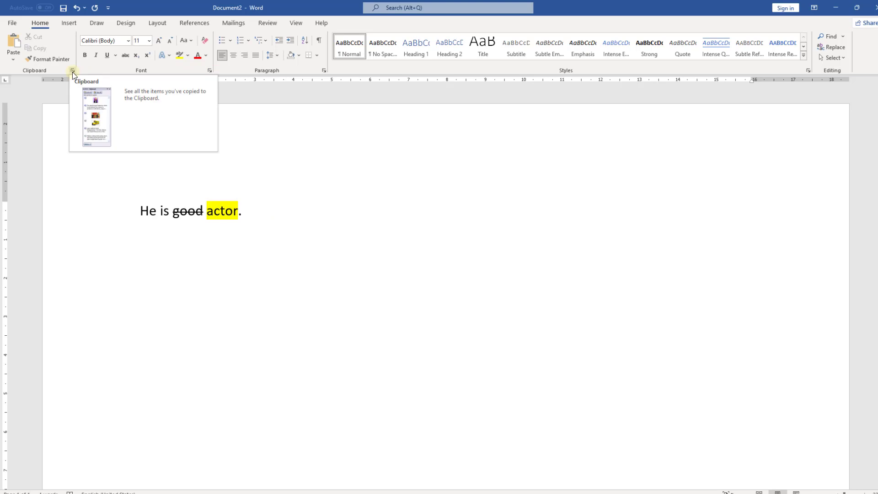
pyautogui.click(209, 70)
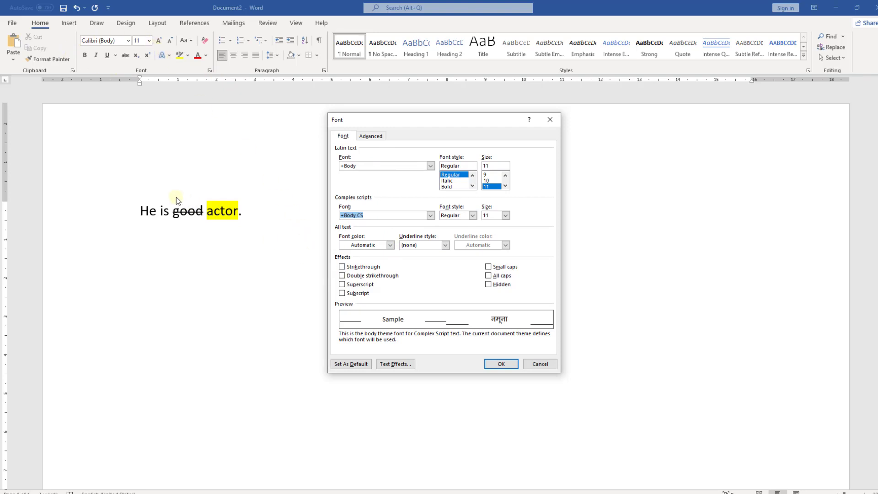
pyautogui.click(304, 230)
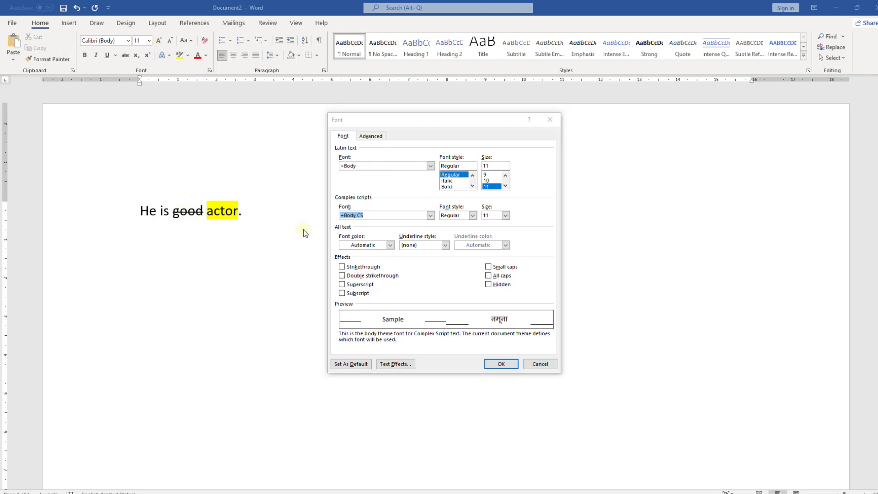
pyautogui.click(545, 366)
# Apply the double strikethrough font effect to the word "good"
pyautogui.doubleClick(192, 207)
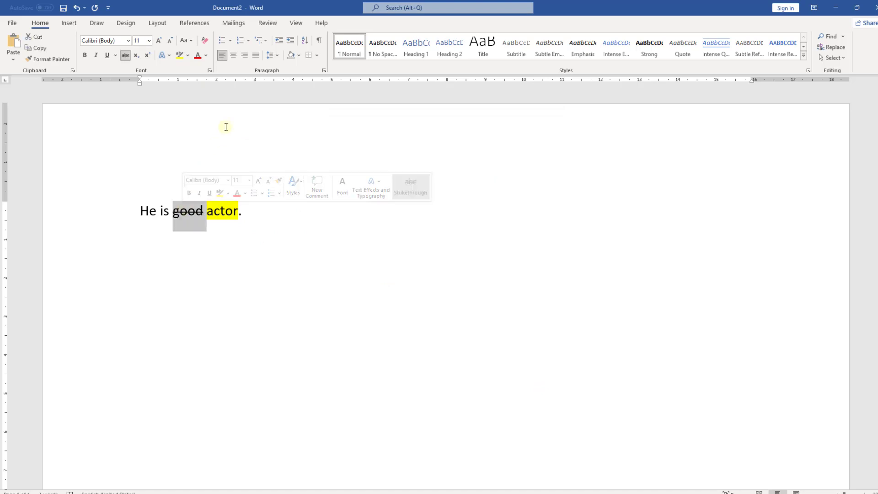
pyautogui.click(210, 70)
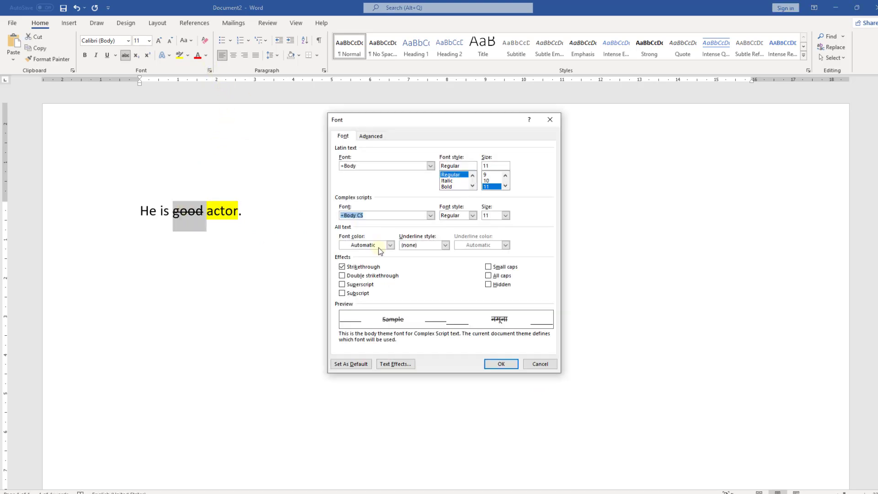
pyautogui.click(363, 274)
pyautogui.click(499, 365)
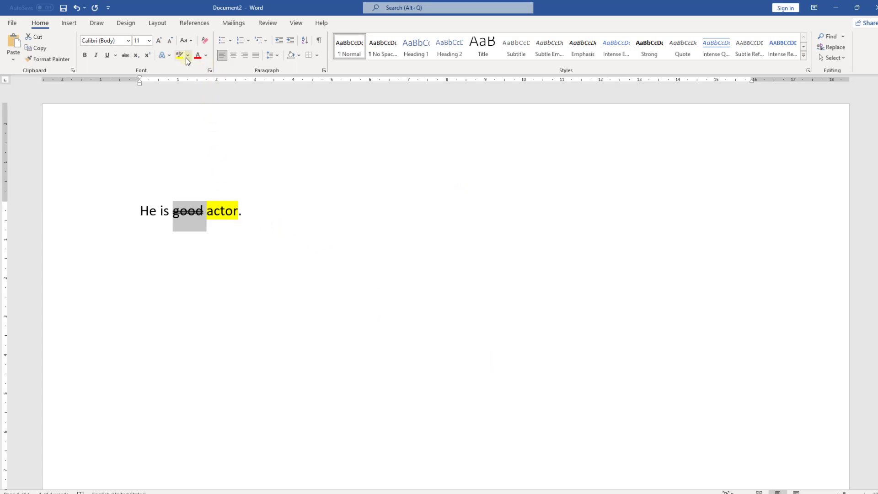
# Format the double-struck word "good" as hidden text
pyautogui.click(210, 70)
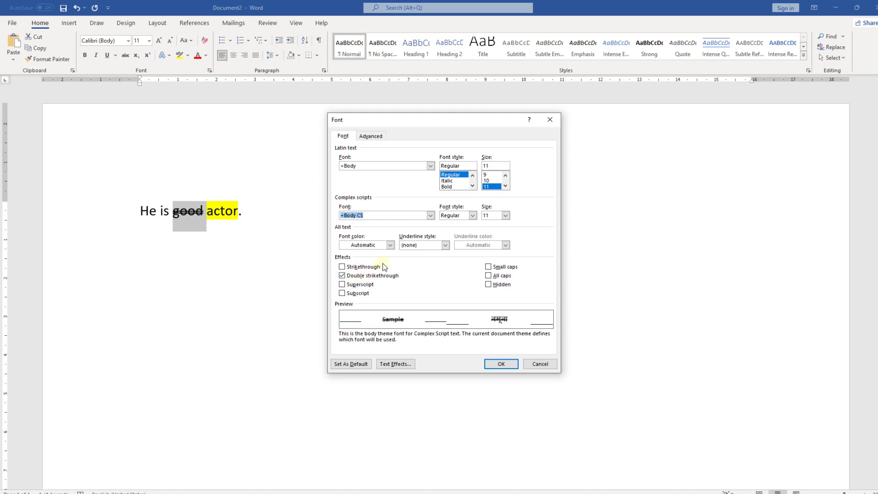
pyautogui.click(502, 285)
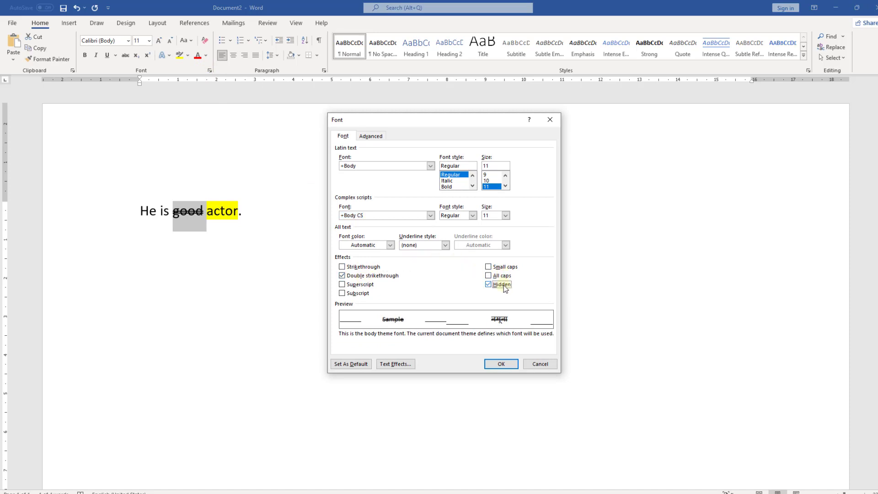
pyautogui.click(501, 364)
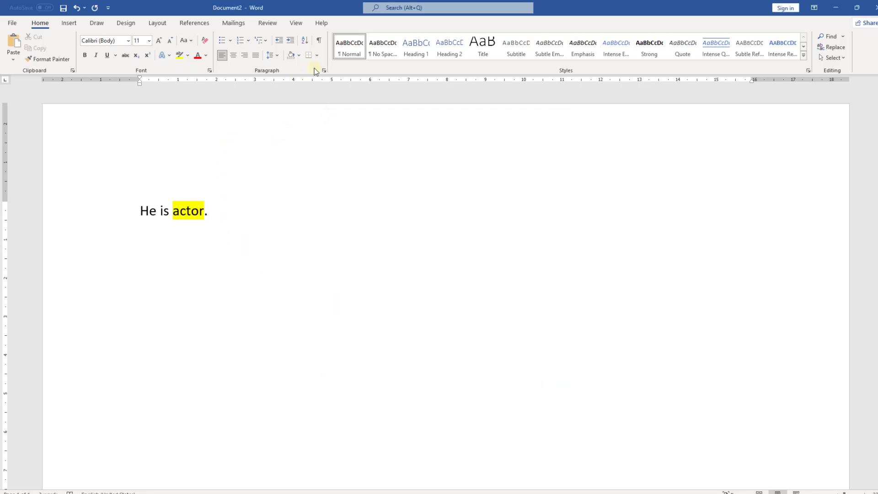
# Toggle the display of formatting marks on and off several times to check the hidden word
pyautogui.click(319, 43)
pyautogui.click(319, 43)
pyautogui.click(319, 43)
pyautogui.click(319, 43)
pyautogui.click(319, 43)
pyautogui.click(319, 43)
# Select the whole sentence and turn on the Hidden effect in its font settings
pyautogui.click(120, 212)
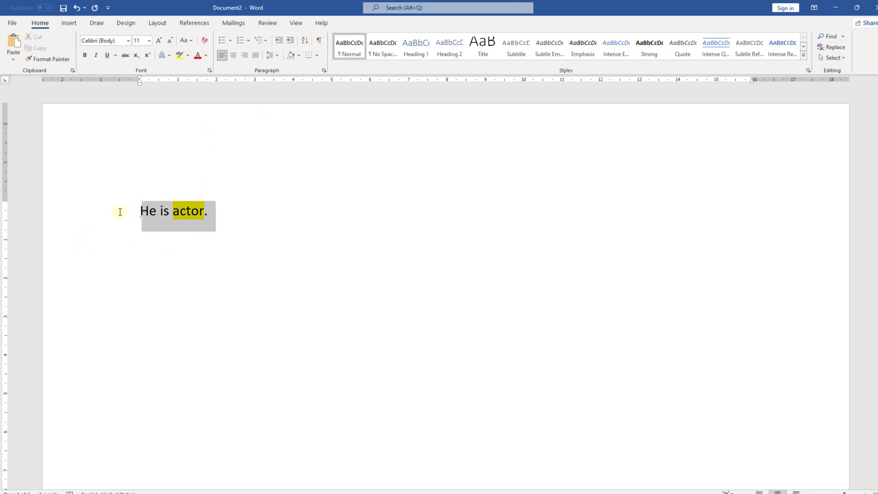
pyautogui.click(210, 72)
pyautogui.click(490, 286)
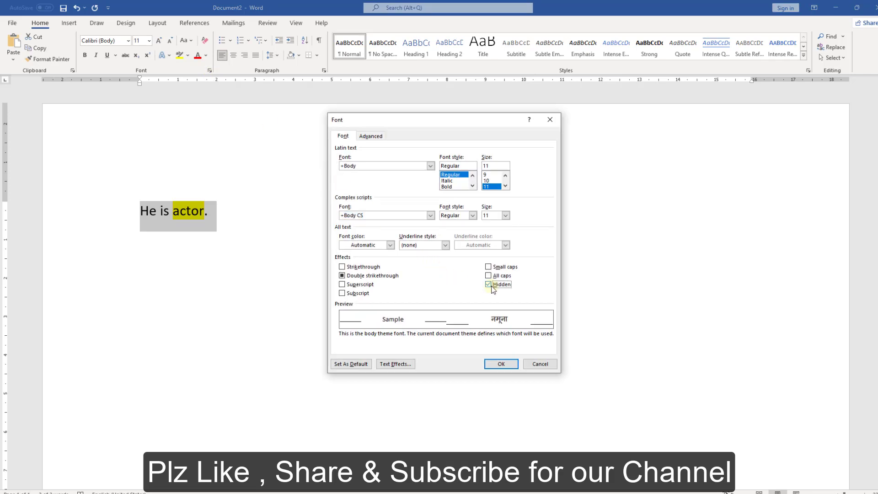